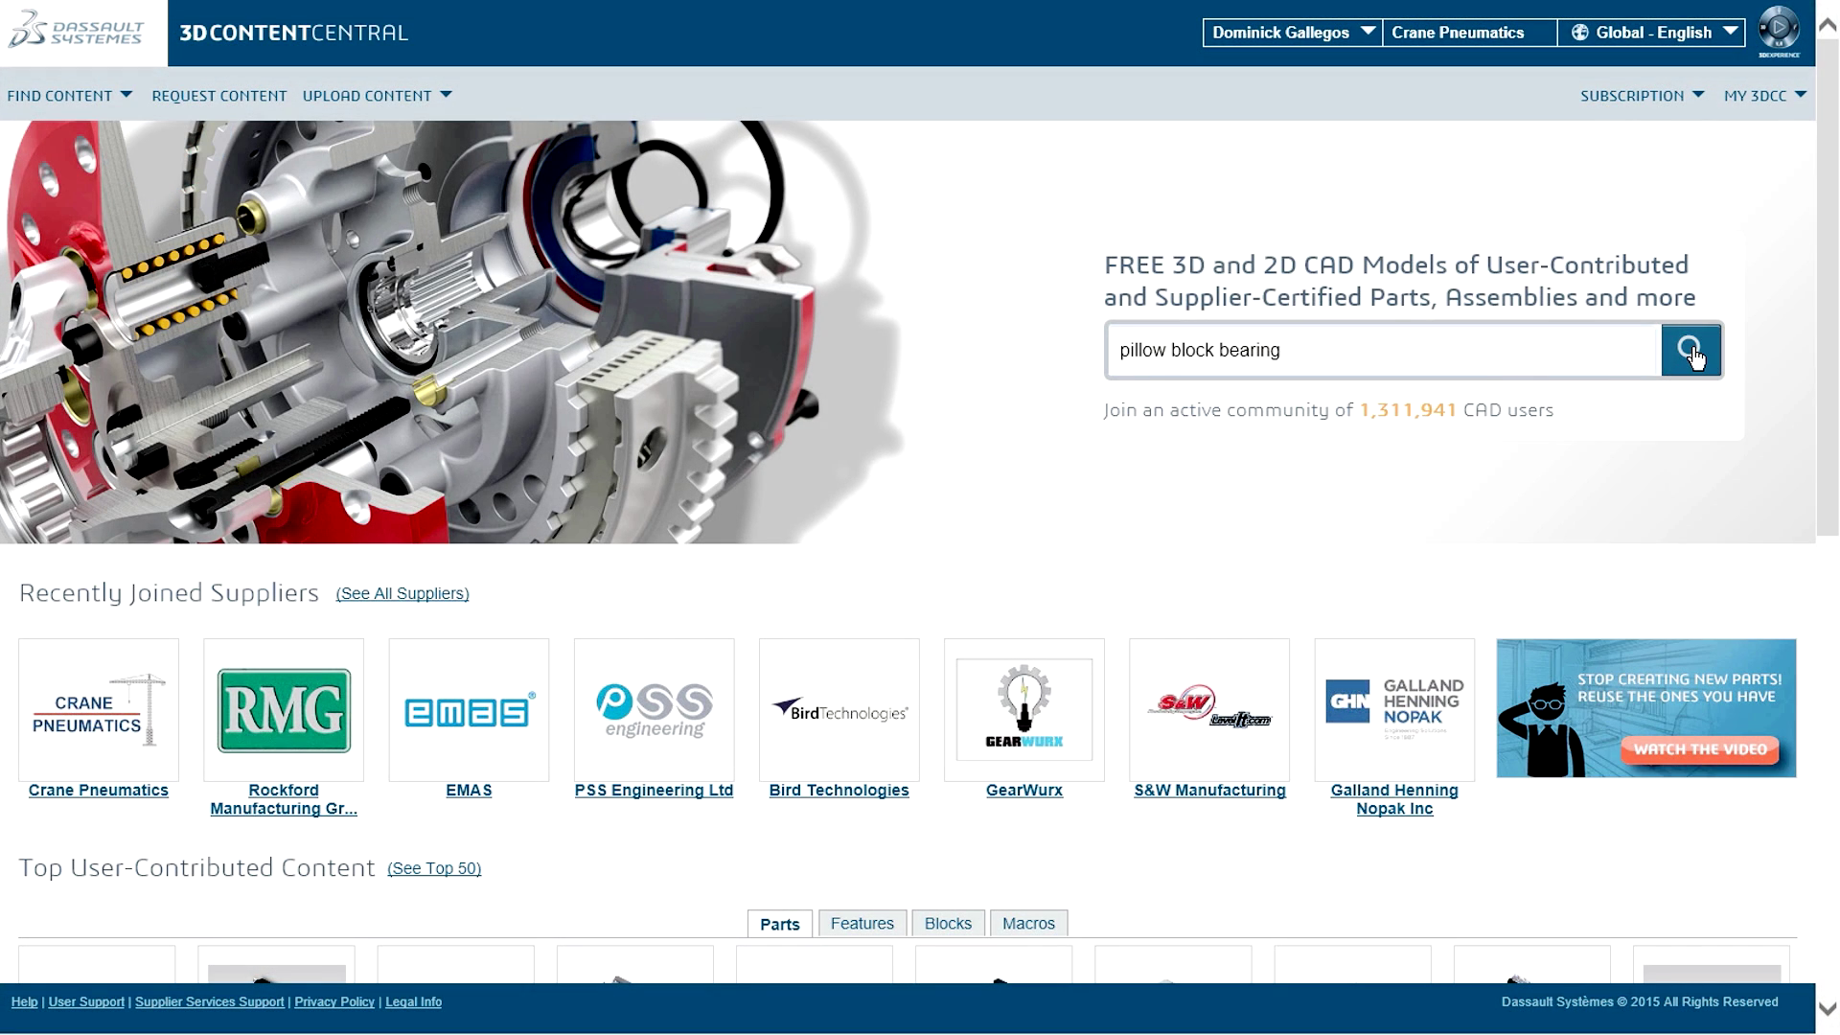
Search for pillow block bearings, sort suppliers A-Z and open the PLB23000K part page
click(1690, 350)
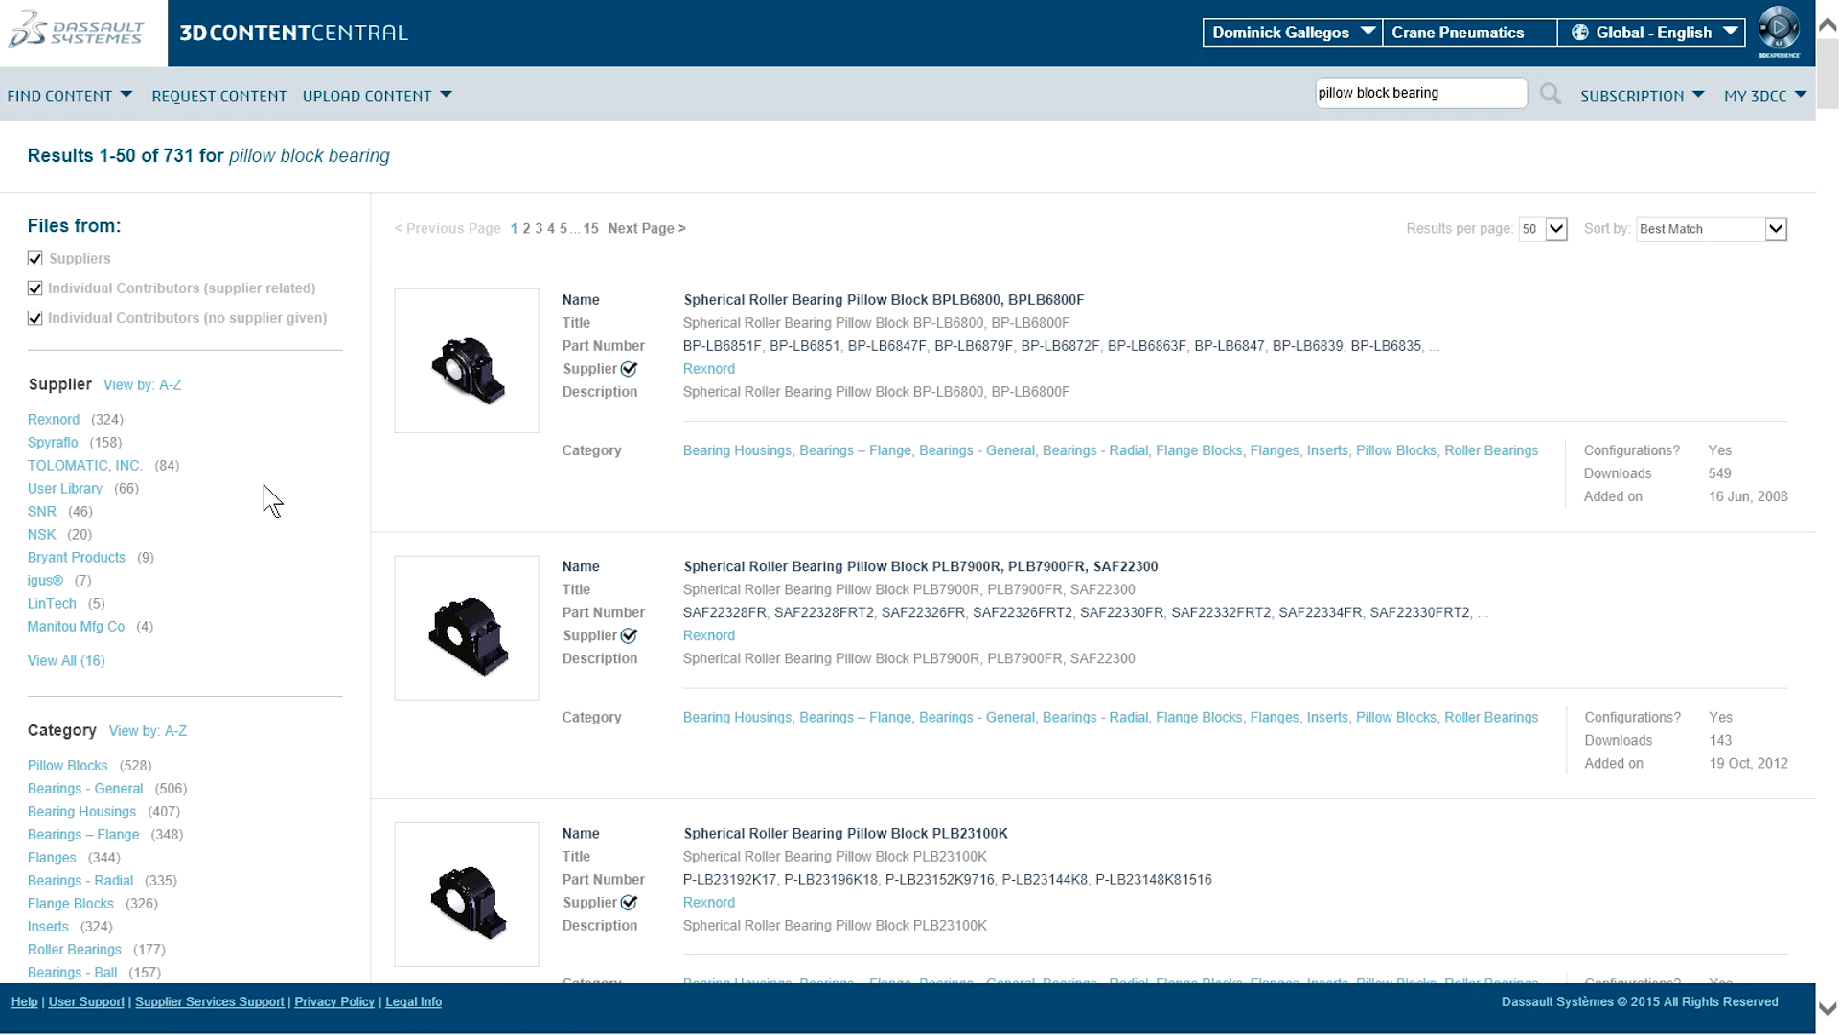
click(169, 387)
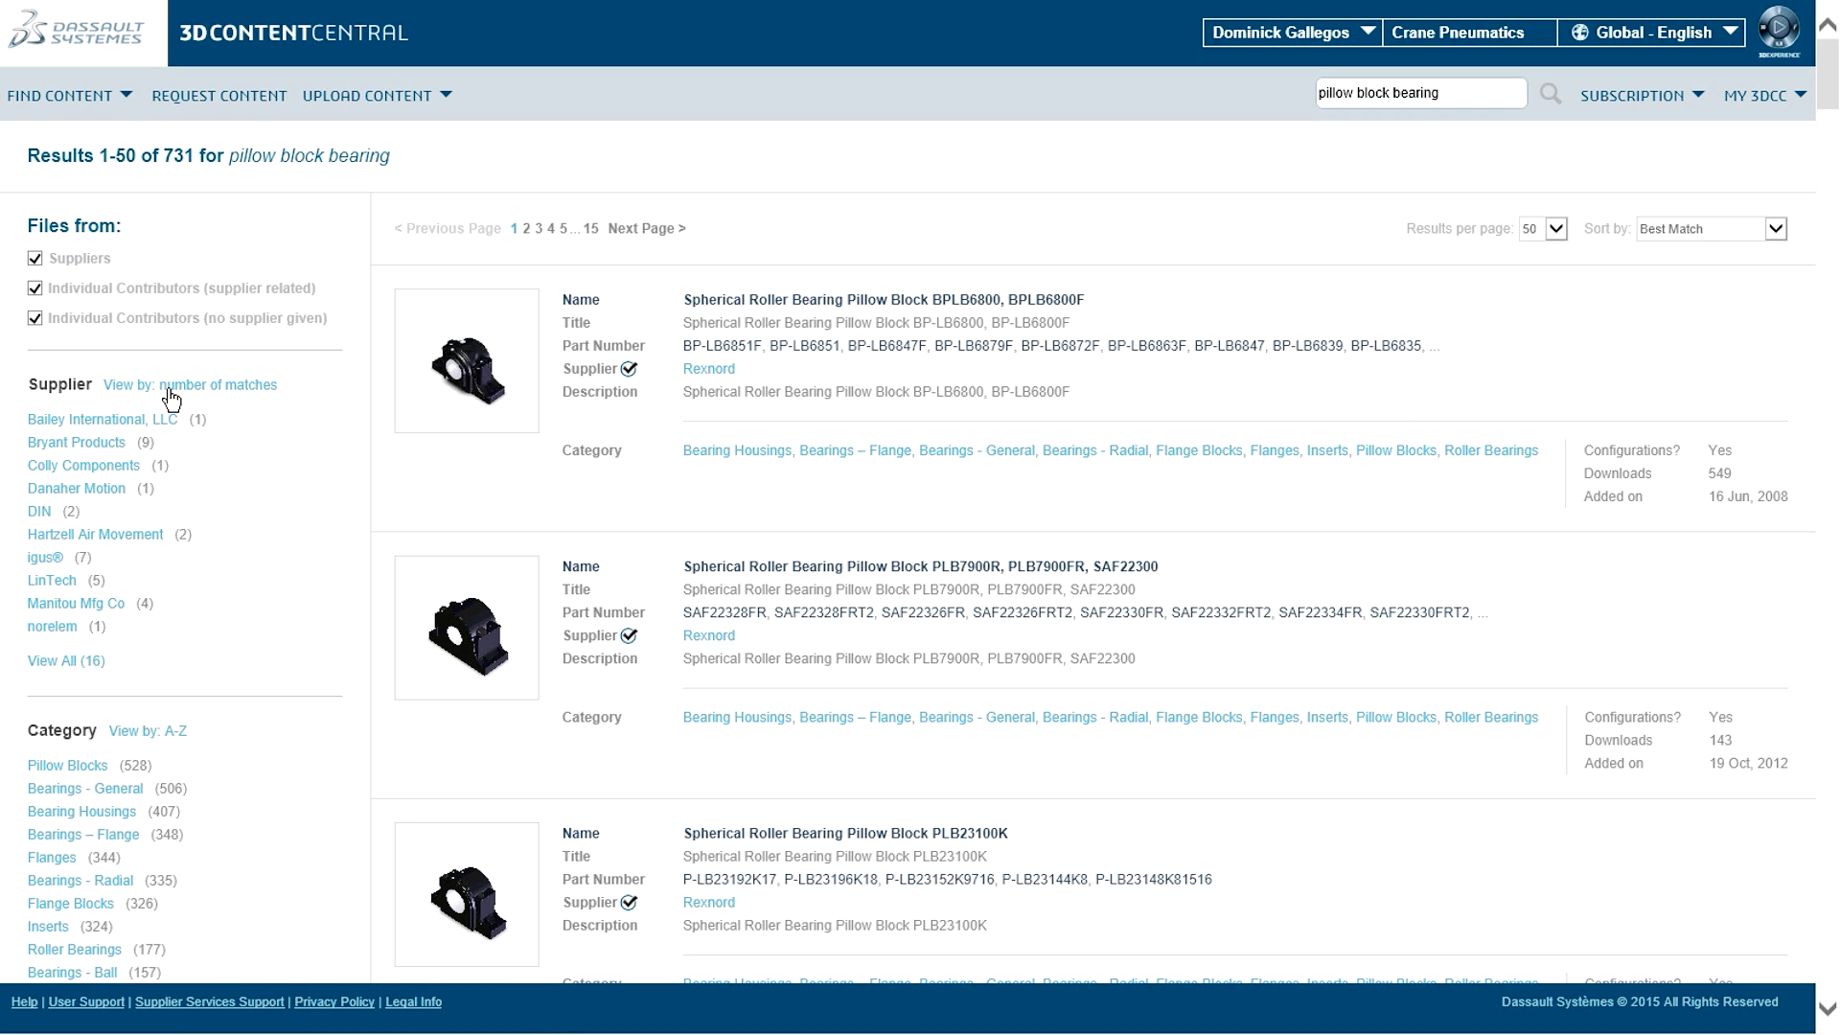
scroll(661, 505, down, 15)
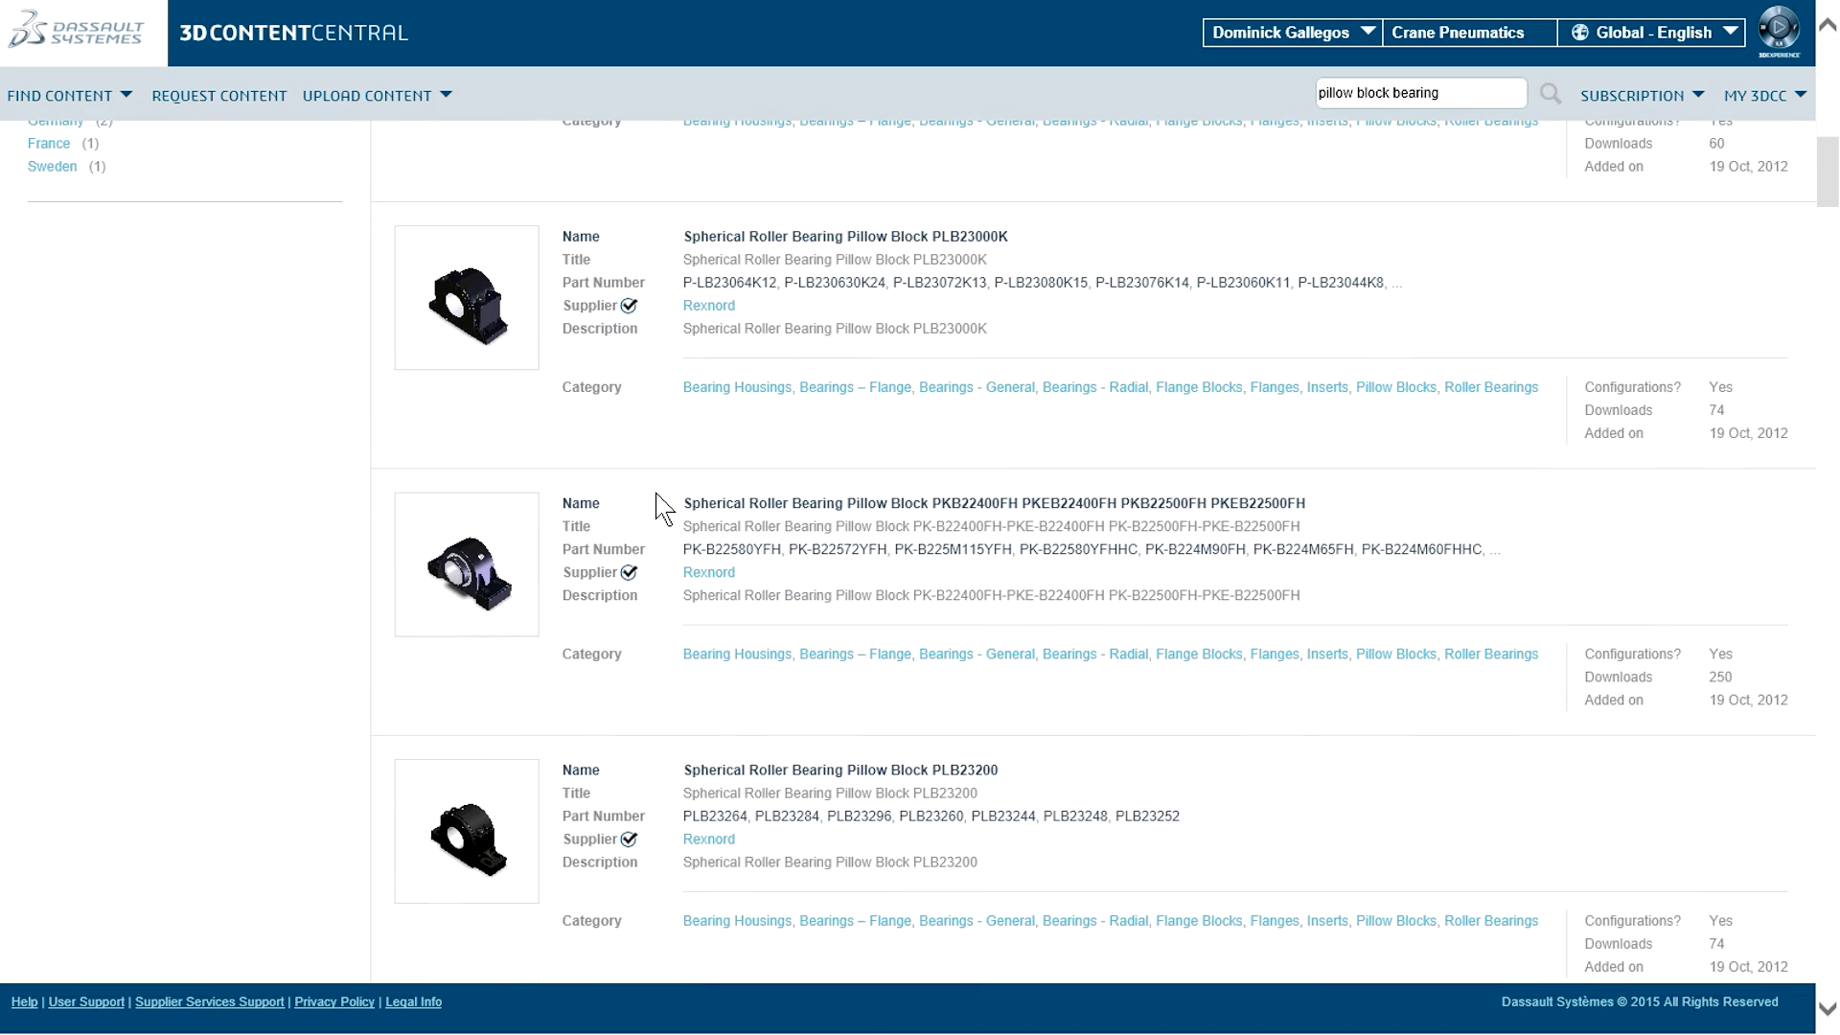
click(479, 335)
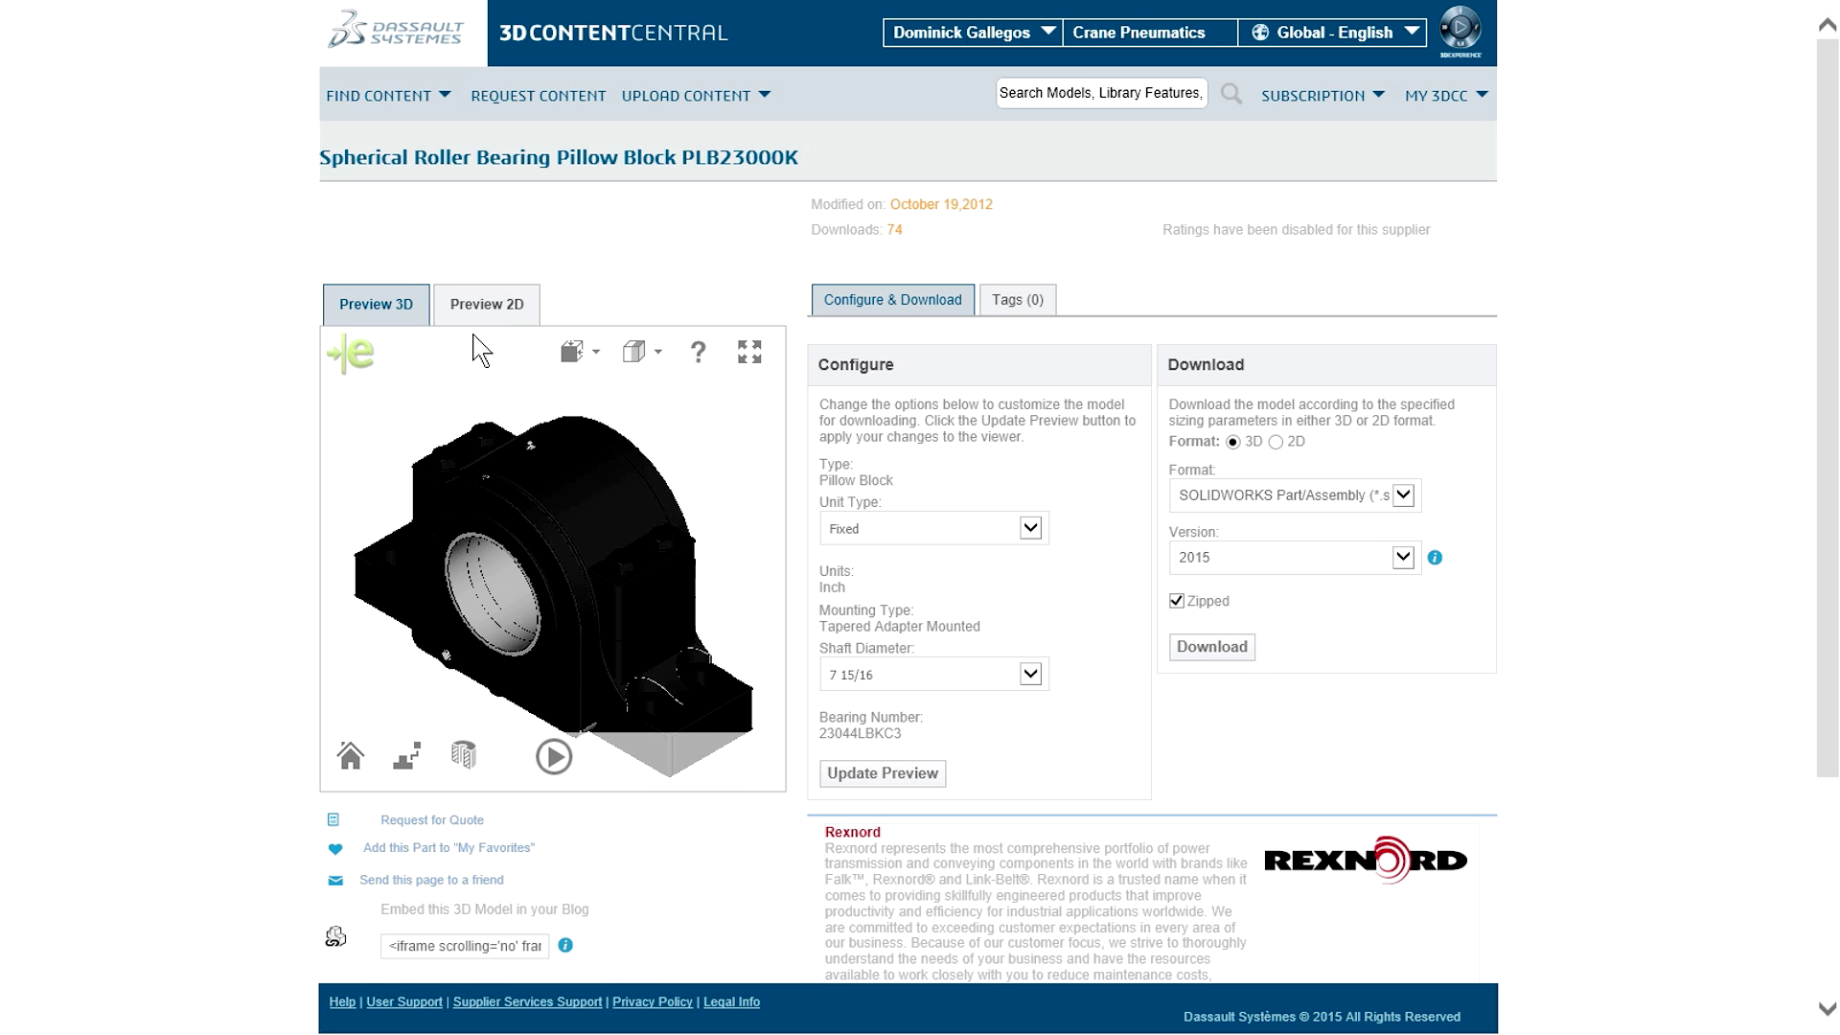
Rotate the pillow block preview, then view the Manage Subscription Level page
drag(437, 390, 429, 443)
mouse_move(1375, 98)
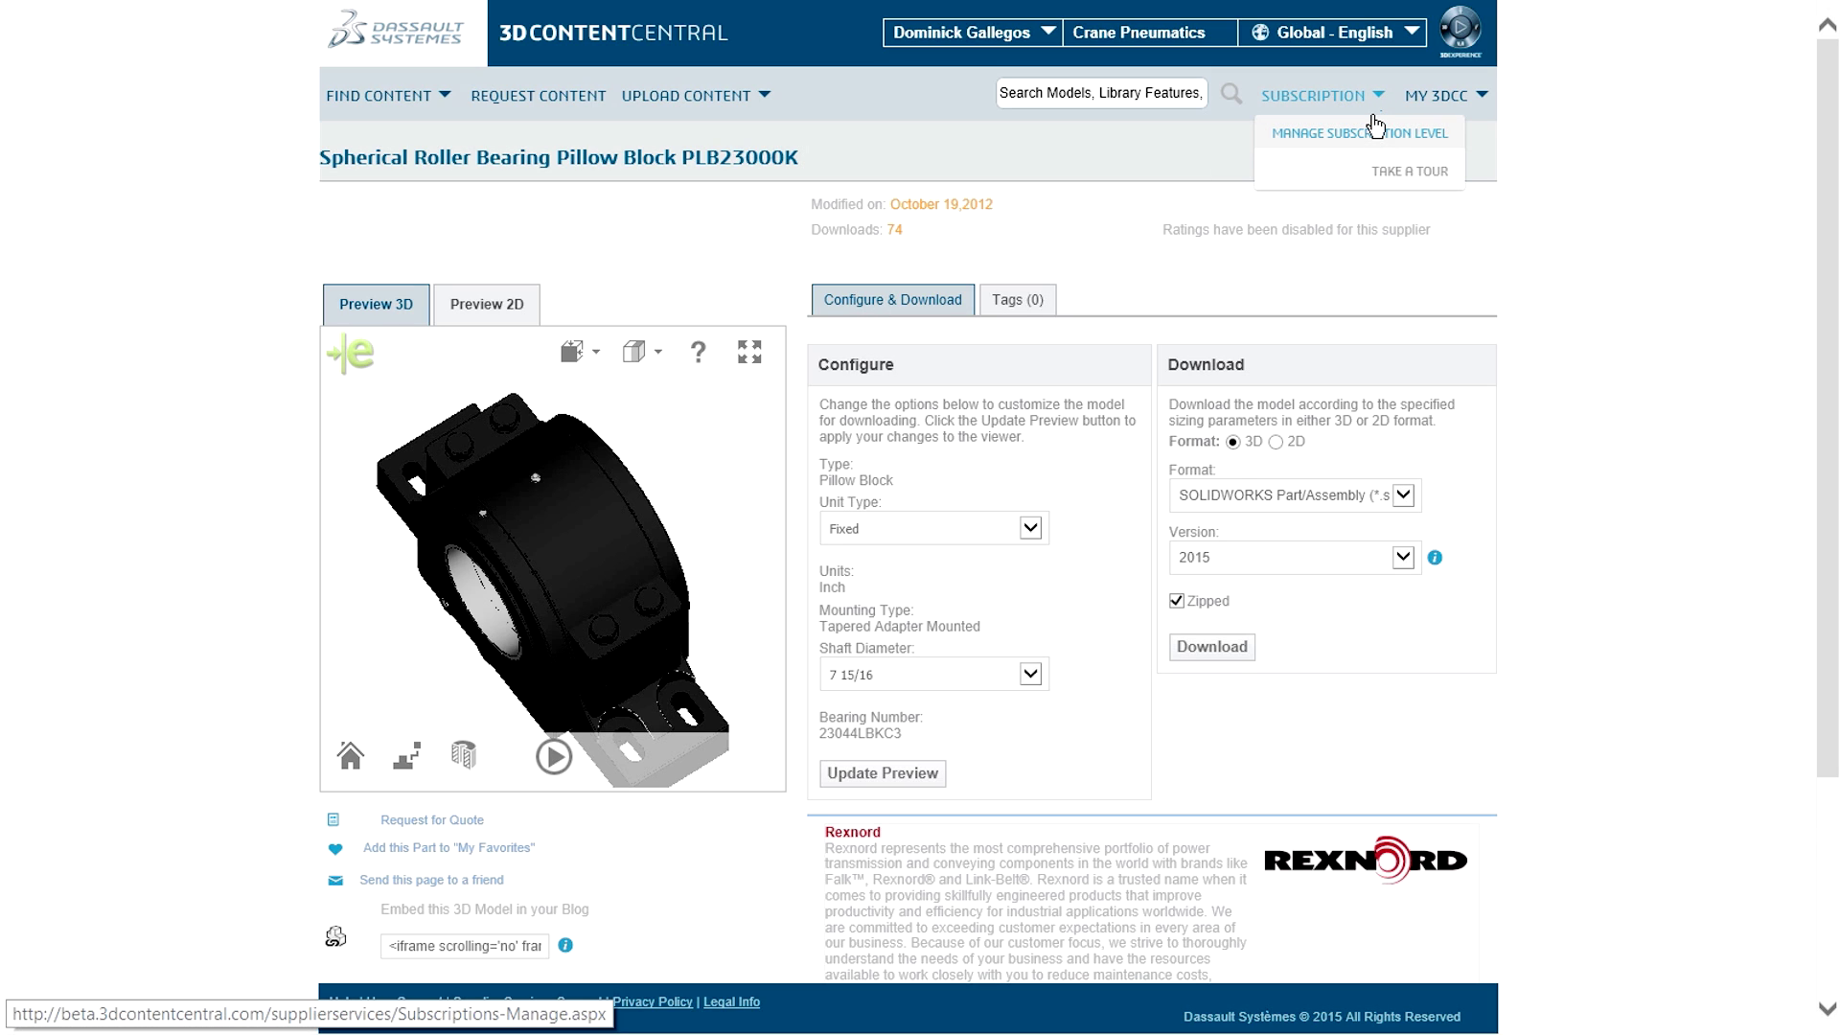
click(1376, 130)
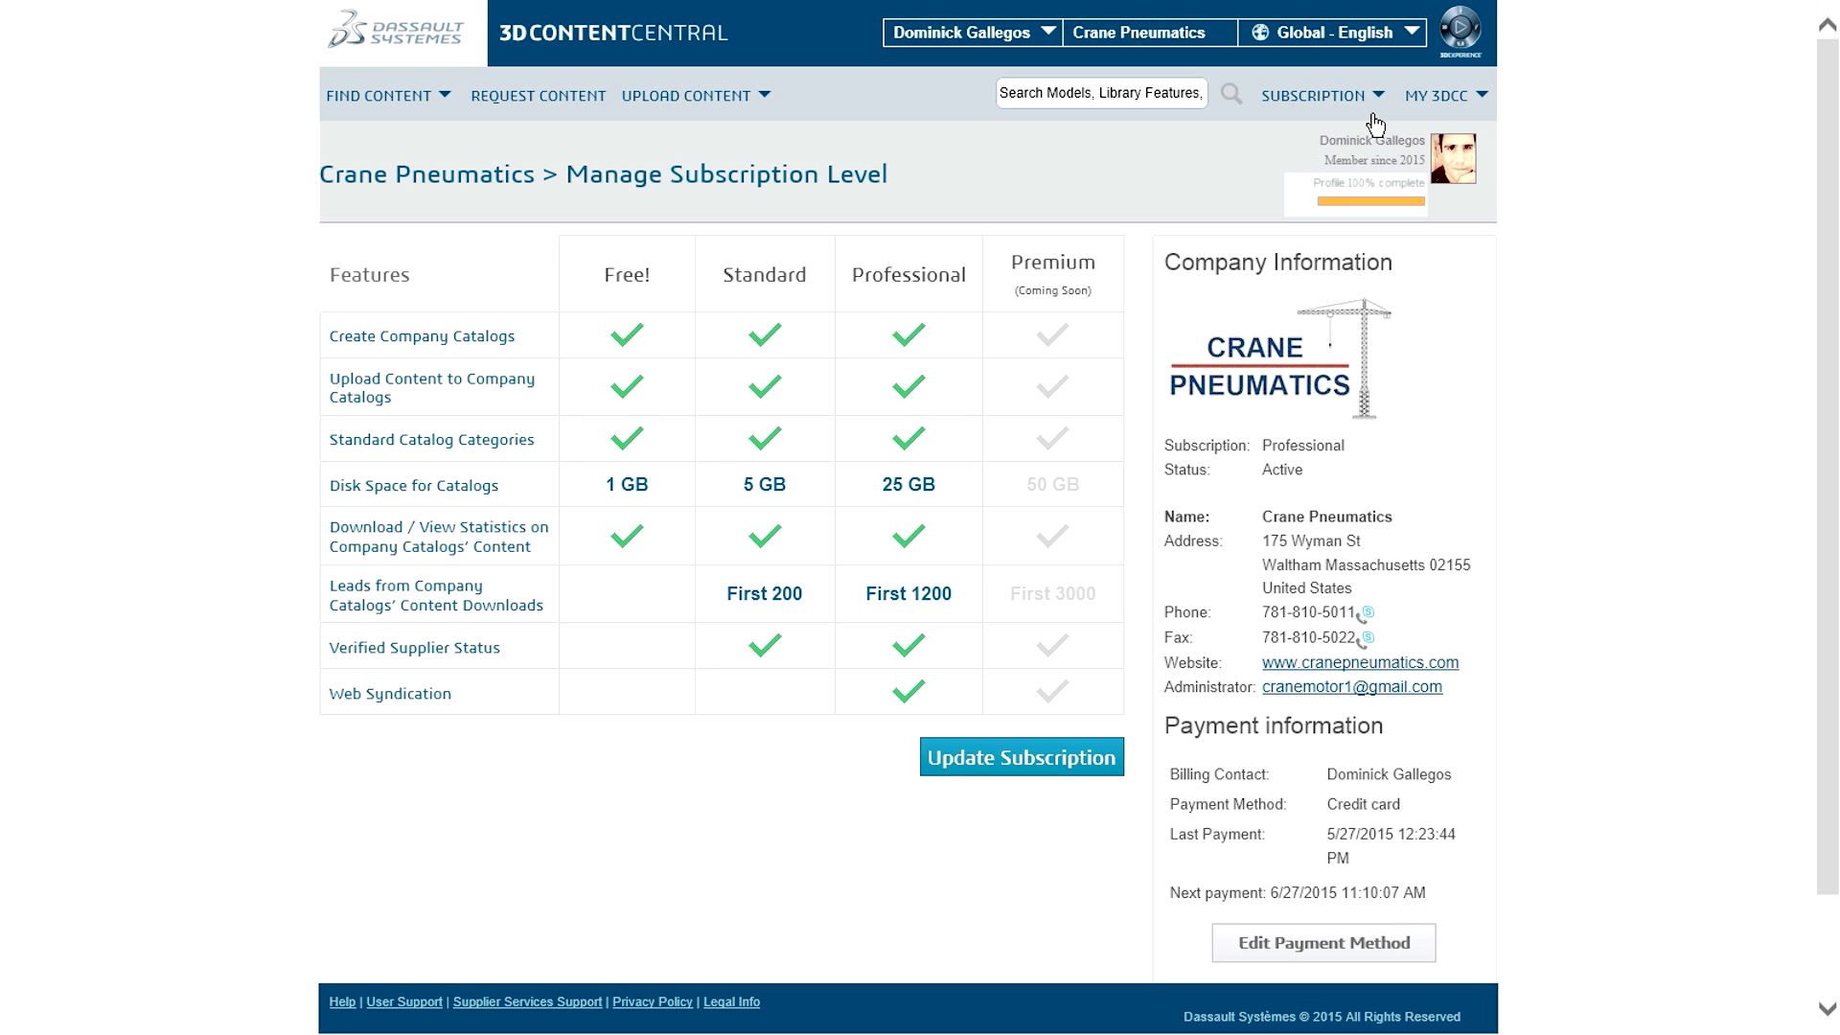
Go to the Catalog Dashboard under My 3DCC and start uploading new files
mouse_move(1438, 96)
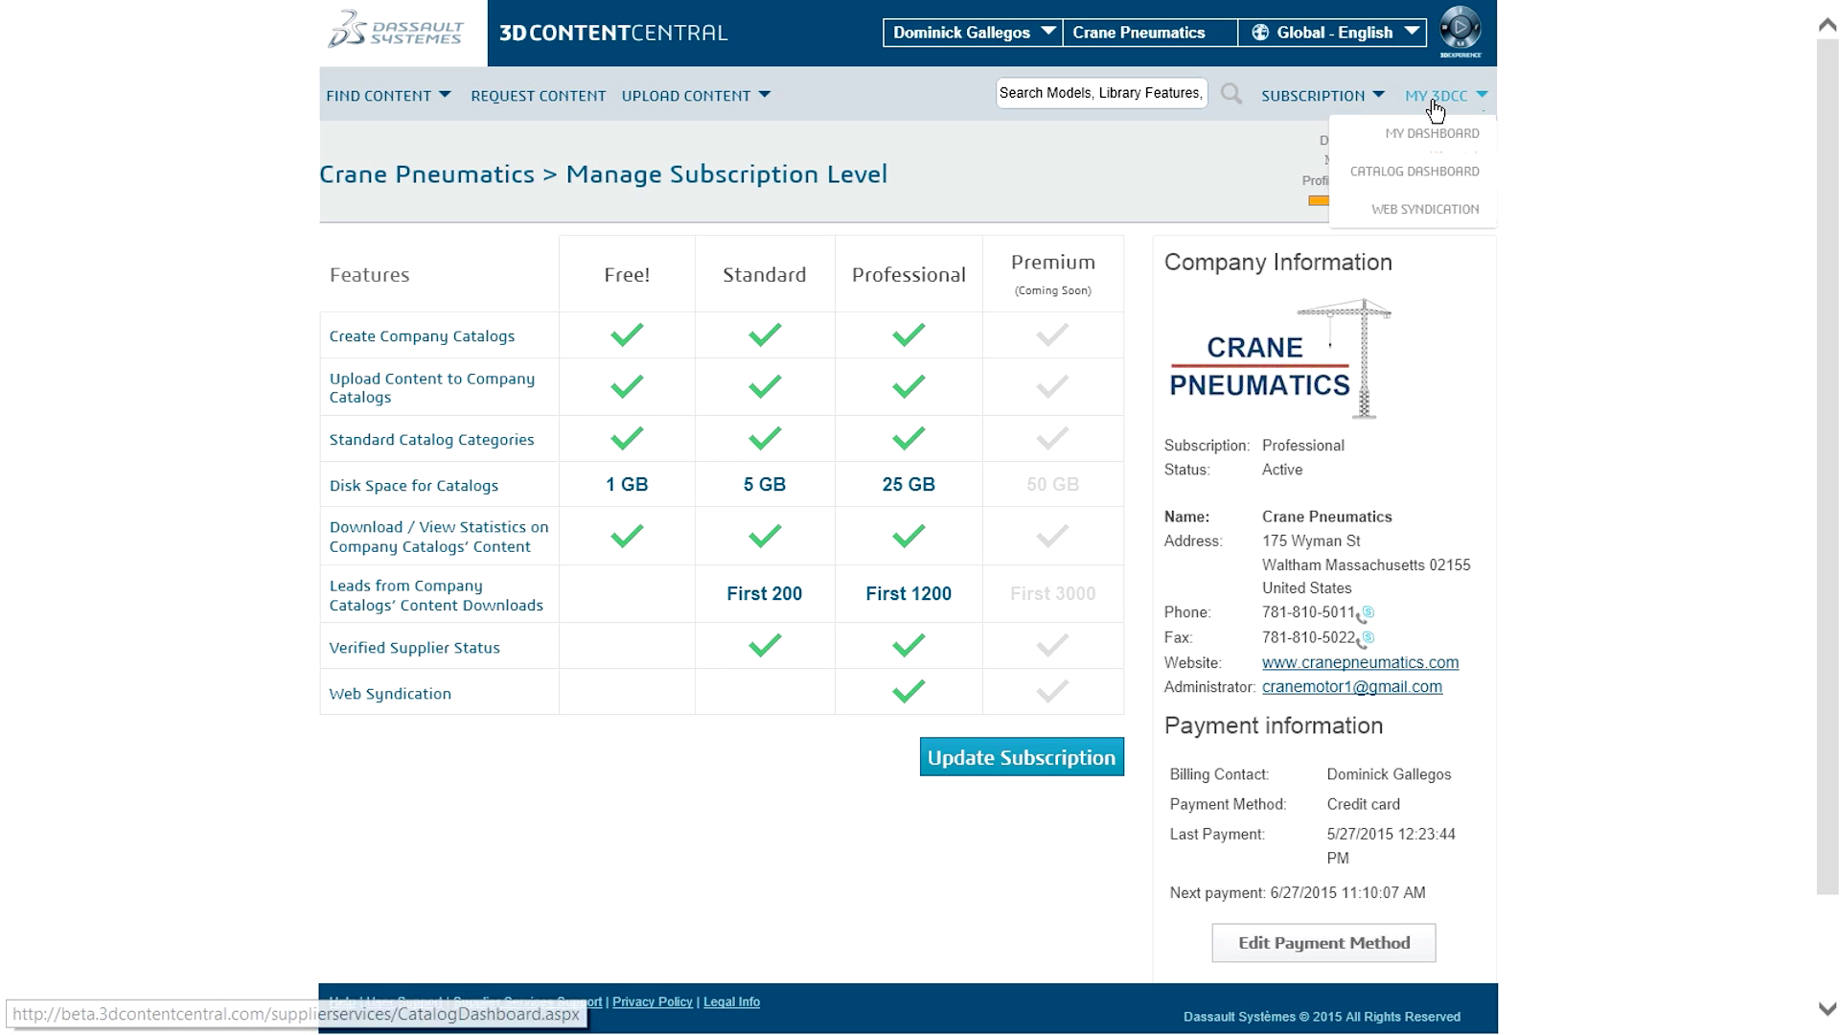
click(1445, 173)
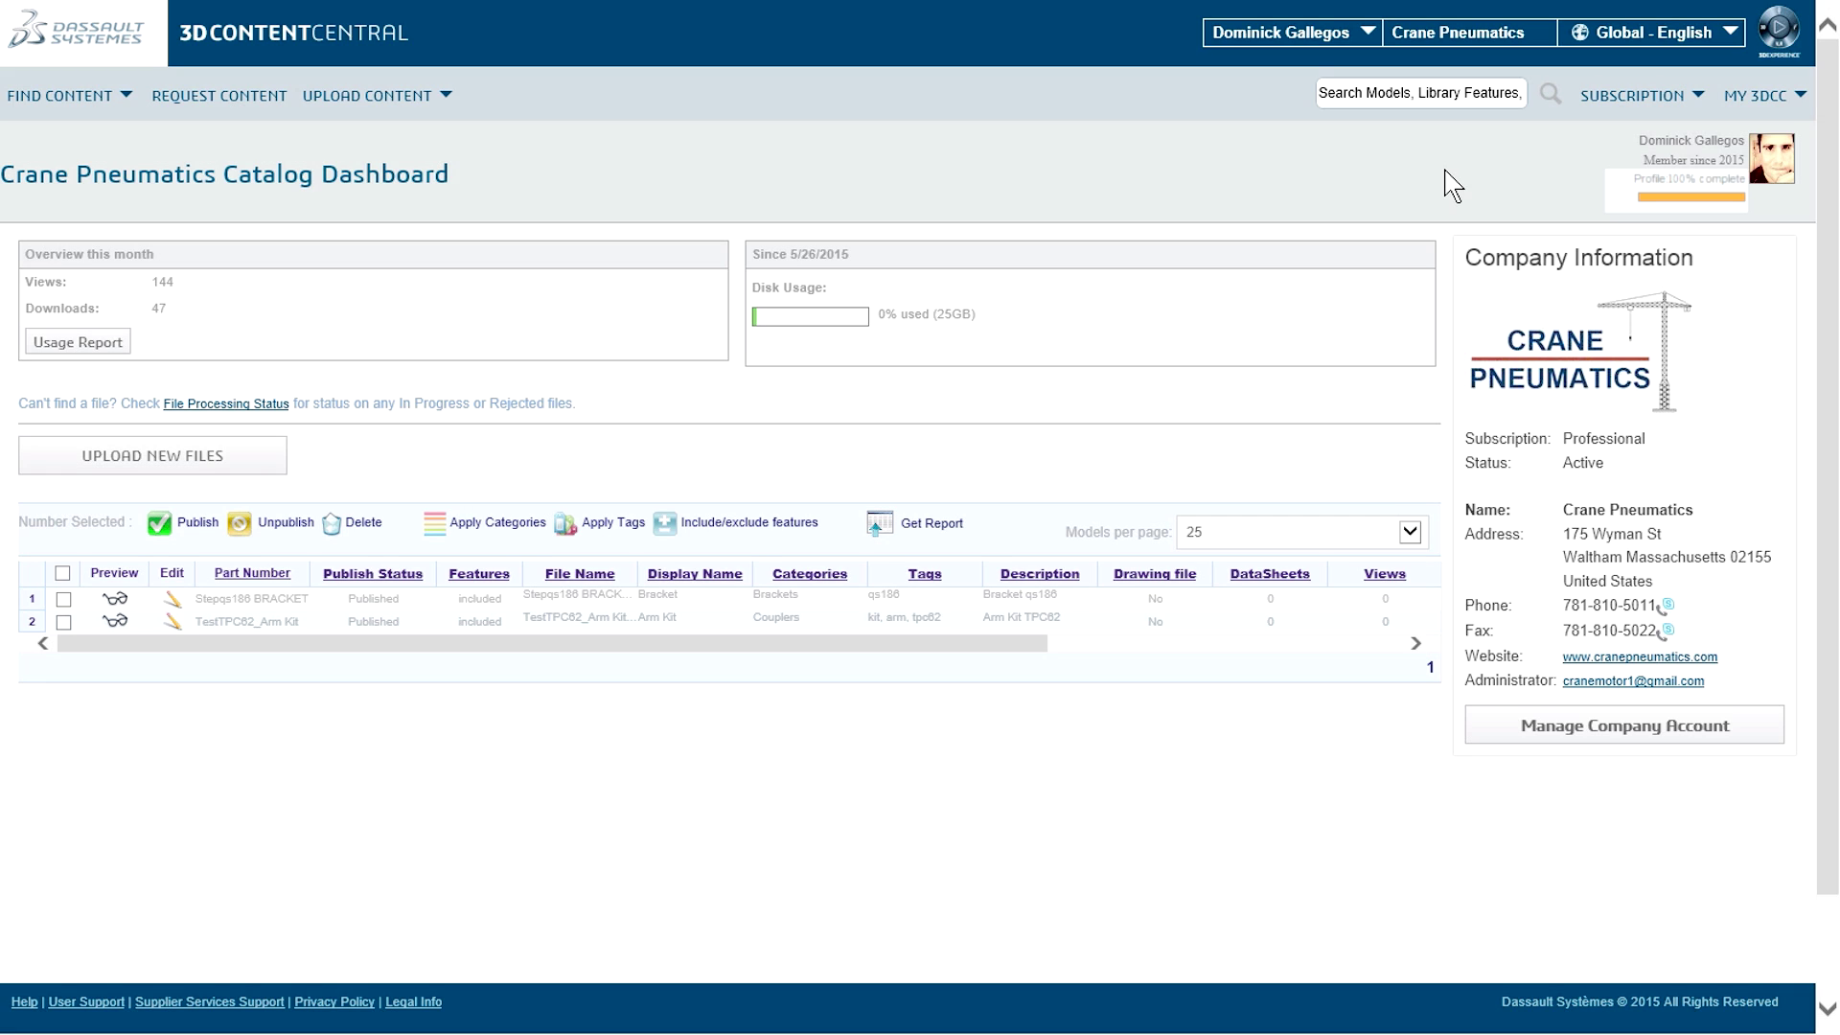
click(259, 456)
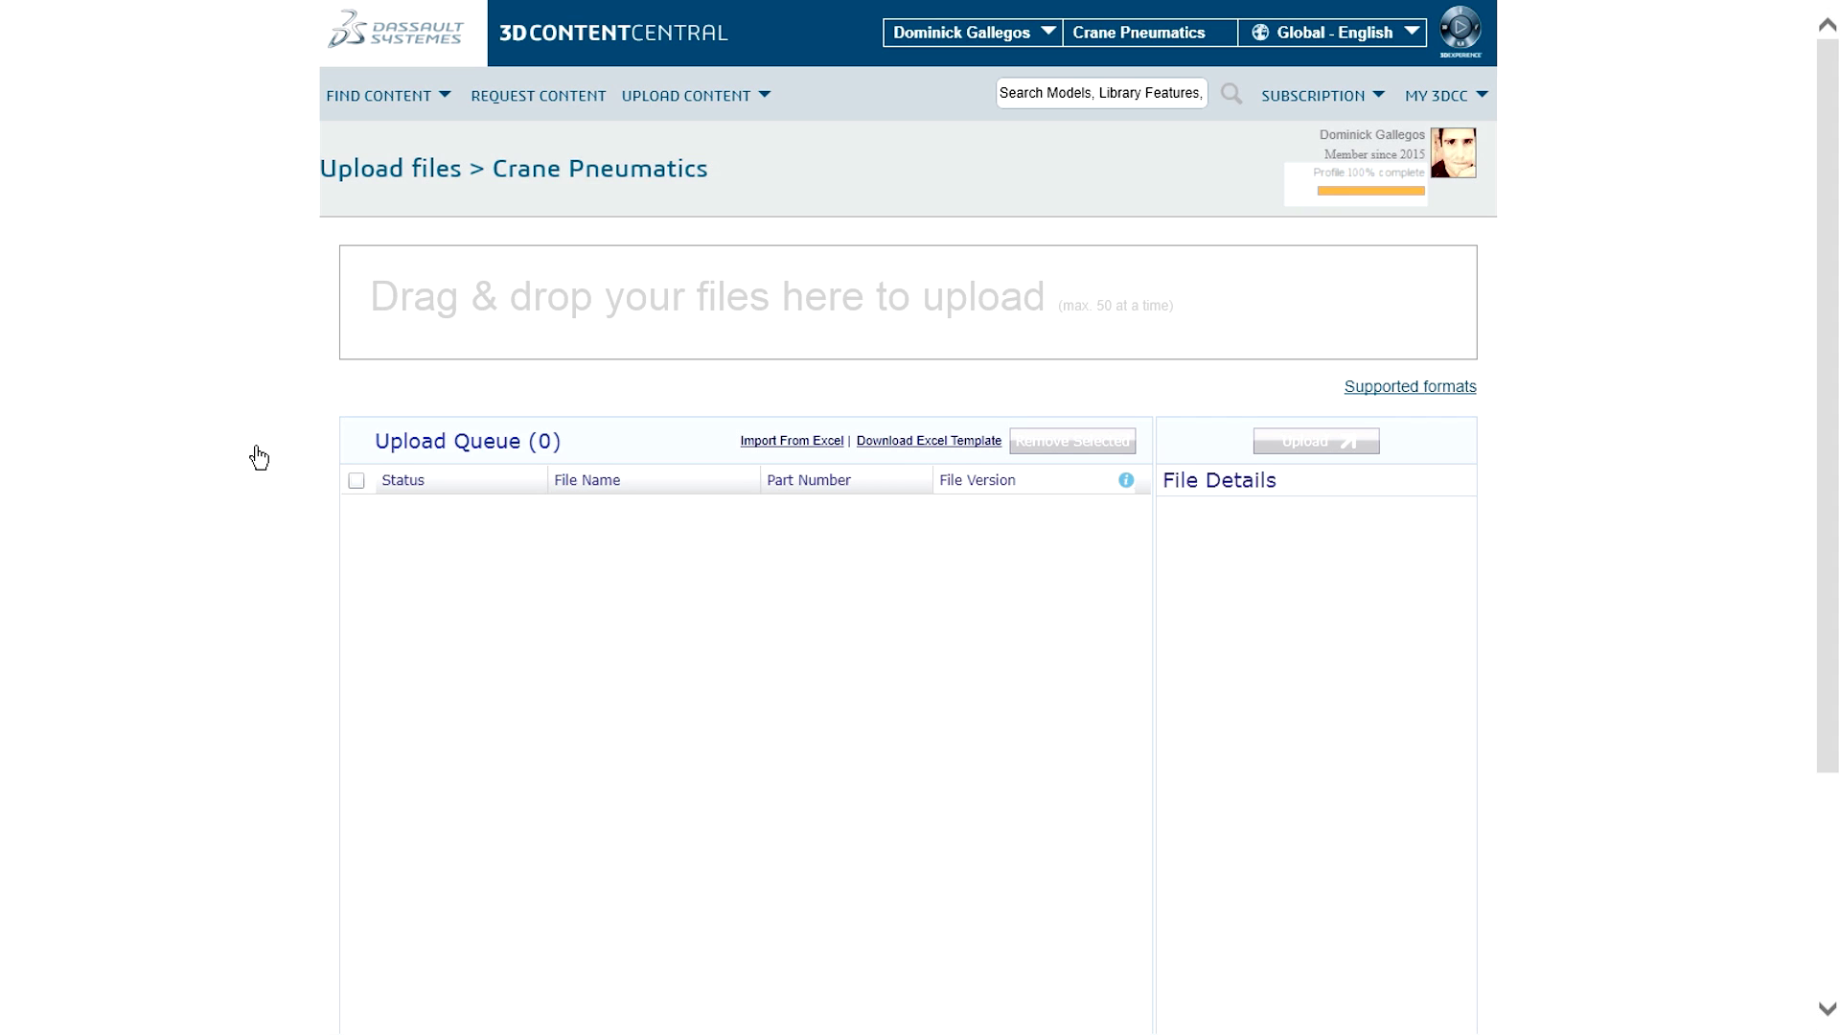
Queue X_BEF-B22500H.zip and name it Roller Bearing with a description and tags
key(alt+Tab)
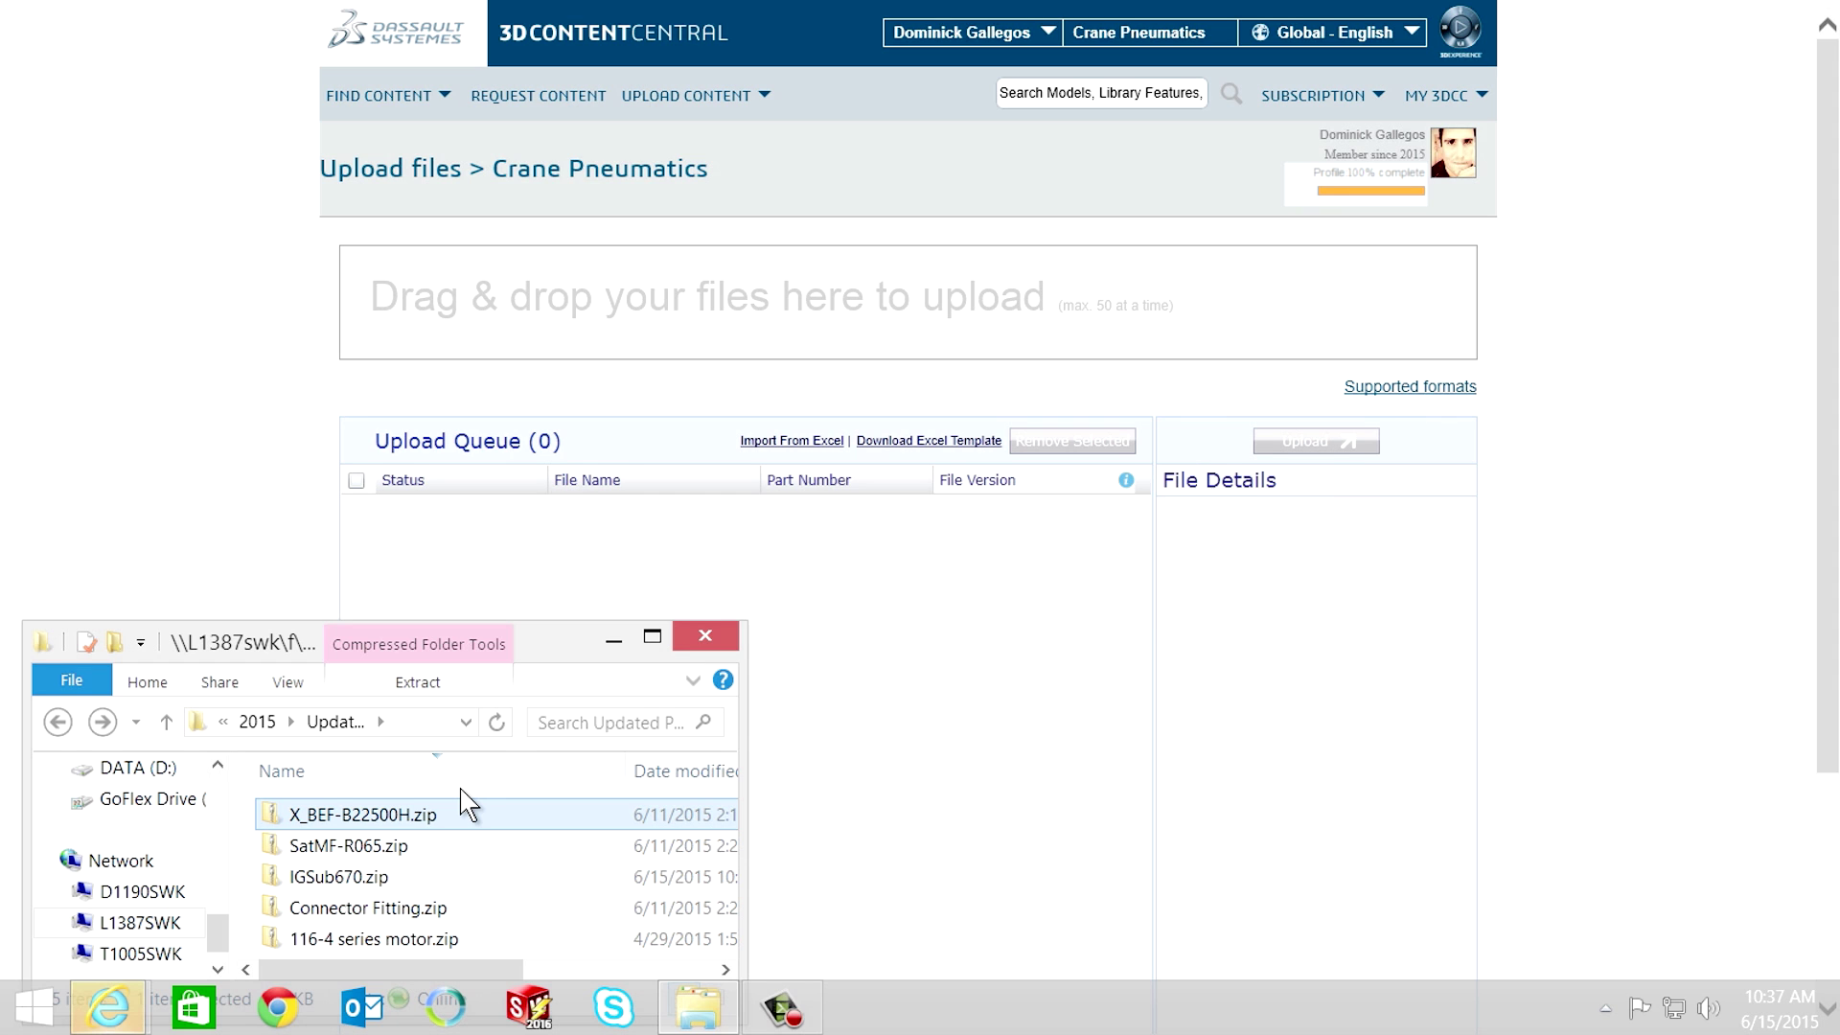
drag(460, 809, 697, 317)
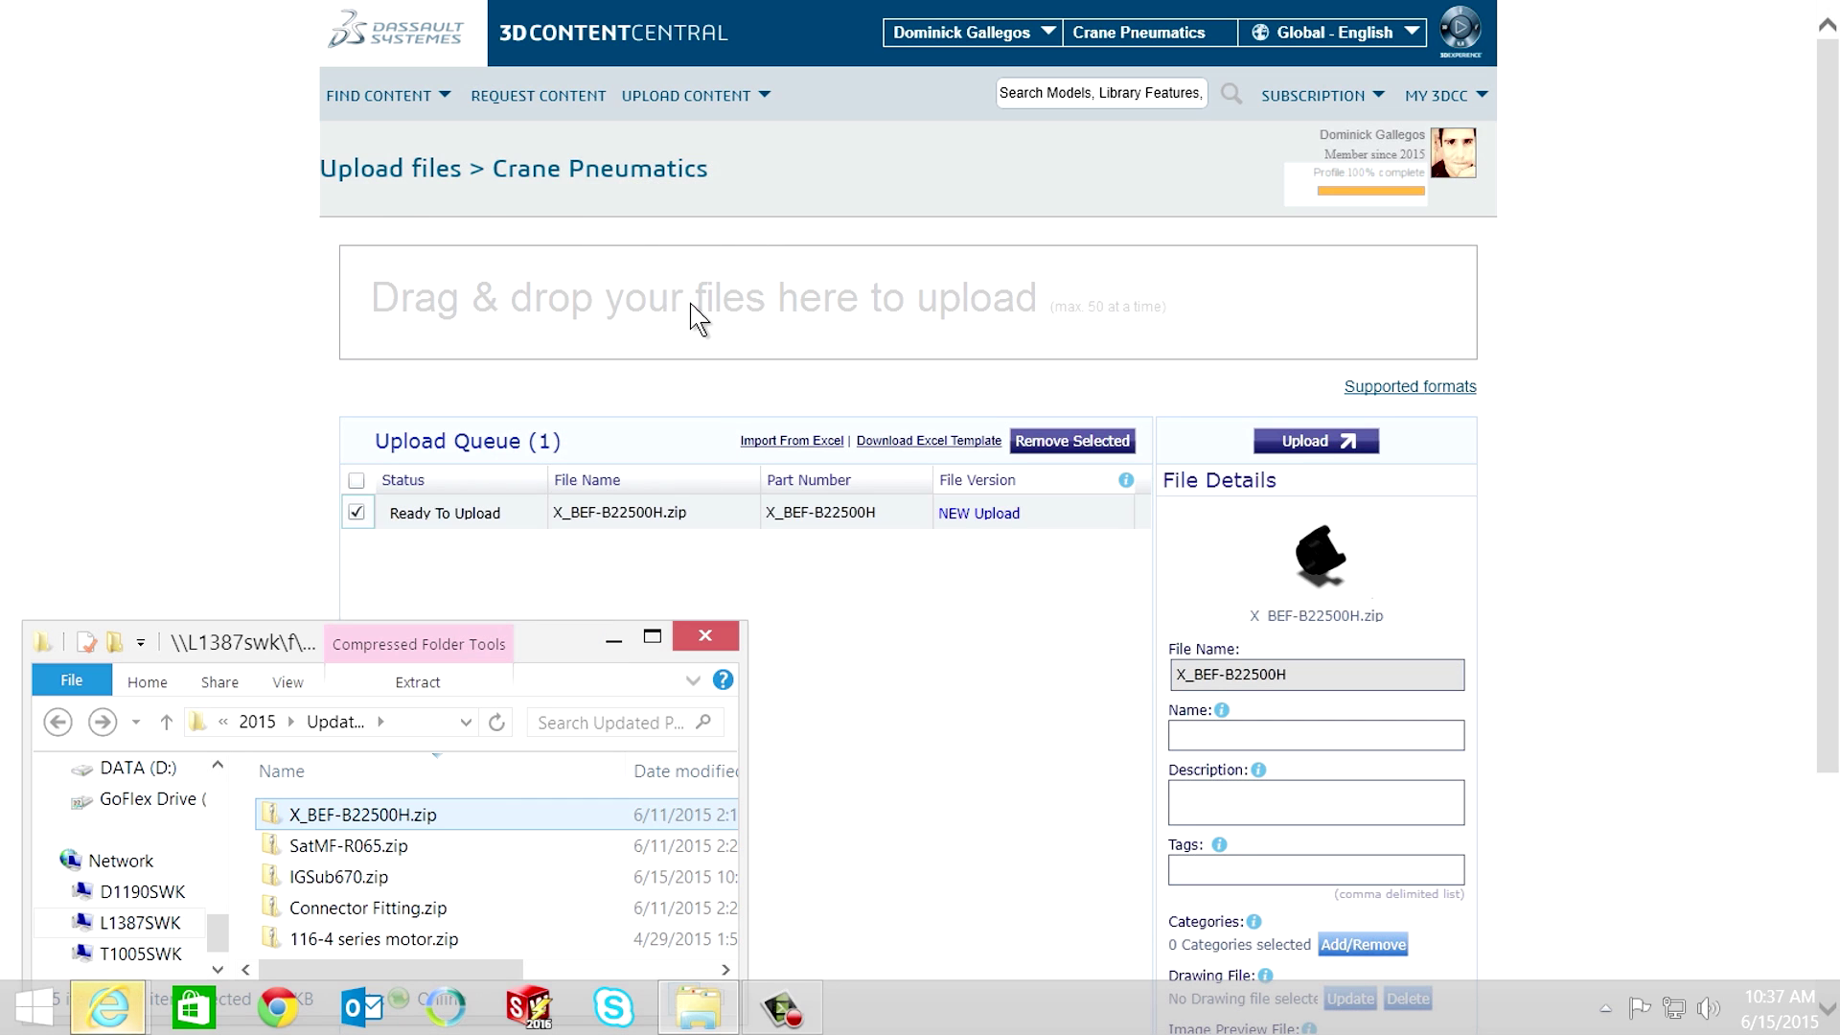
click(1249, 734)
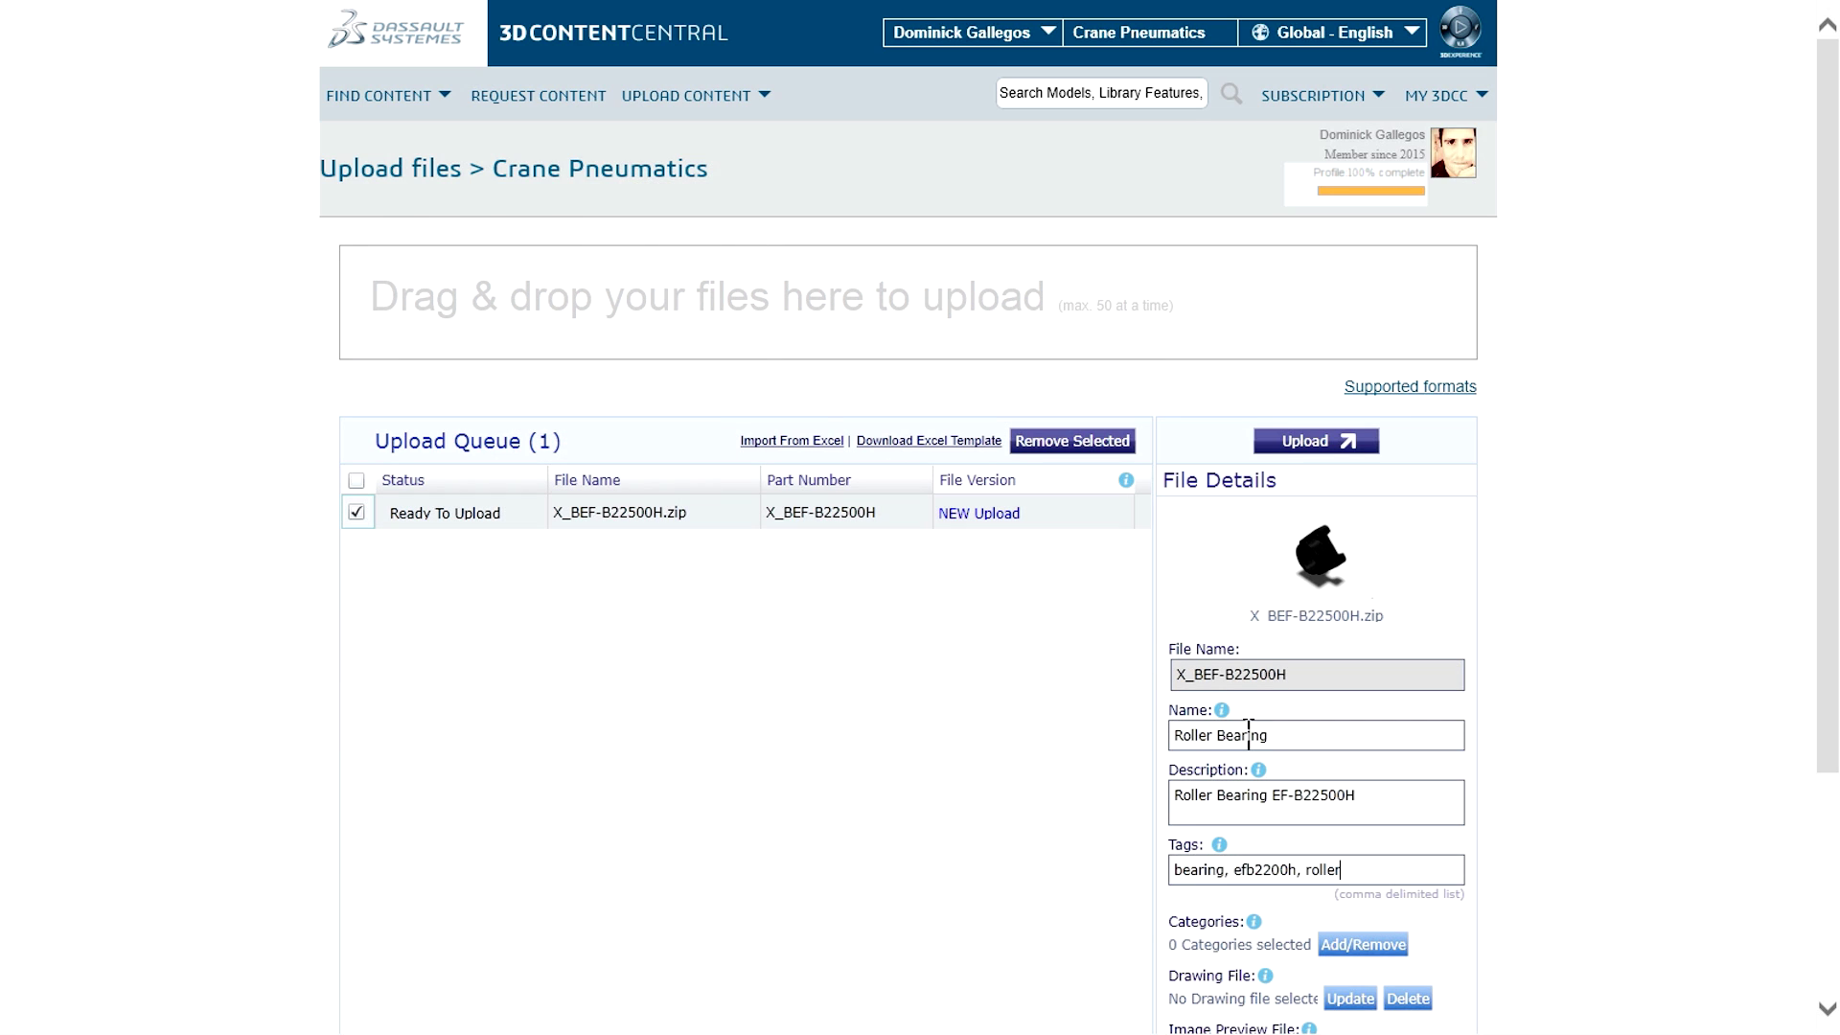
Queue the other four model zips, starting with SatMF-R065.zip, and upload all five
key(alt+Tab)
click(484, 846)
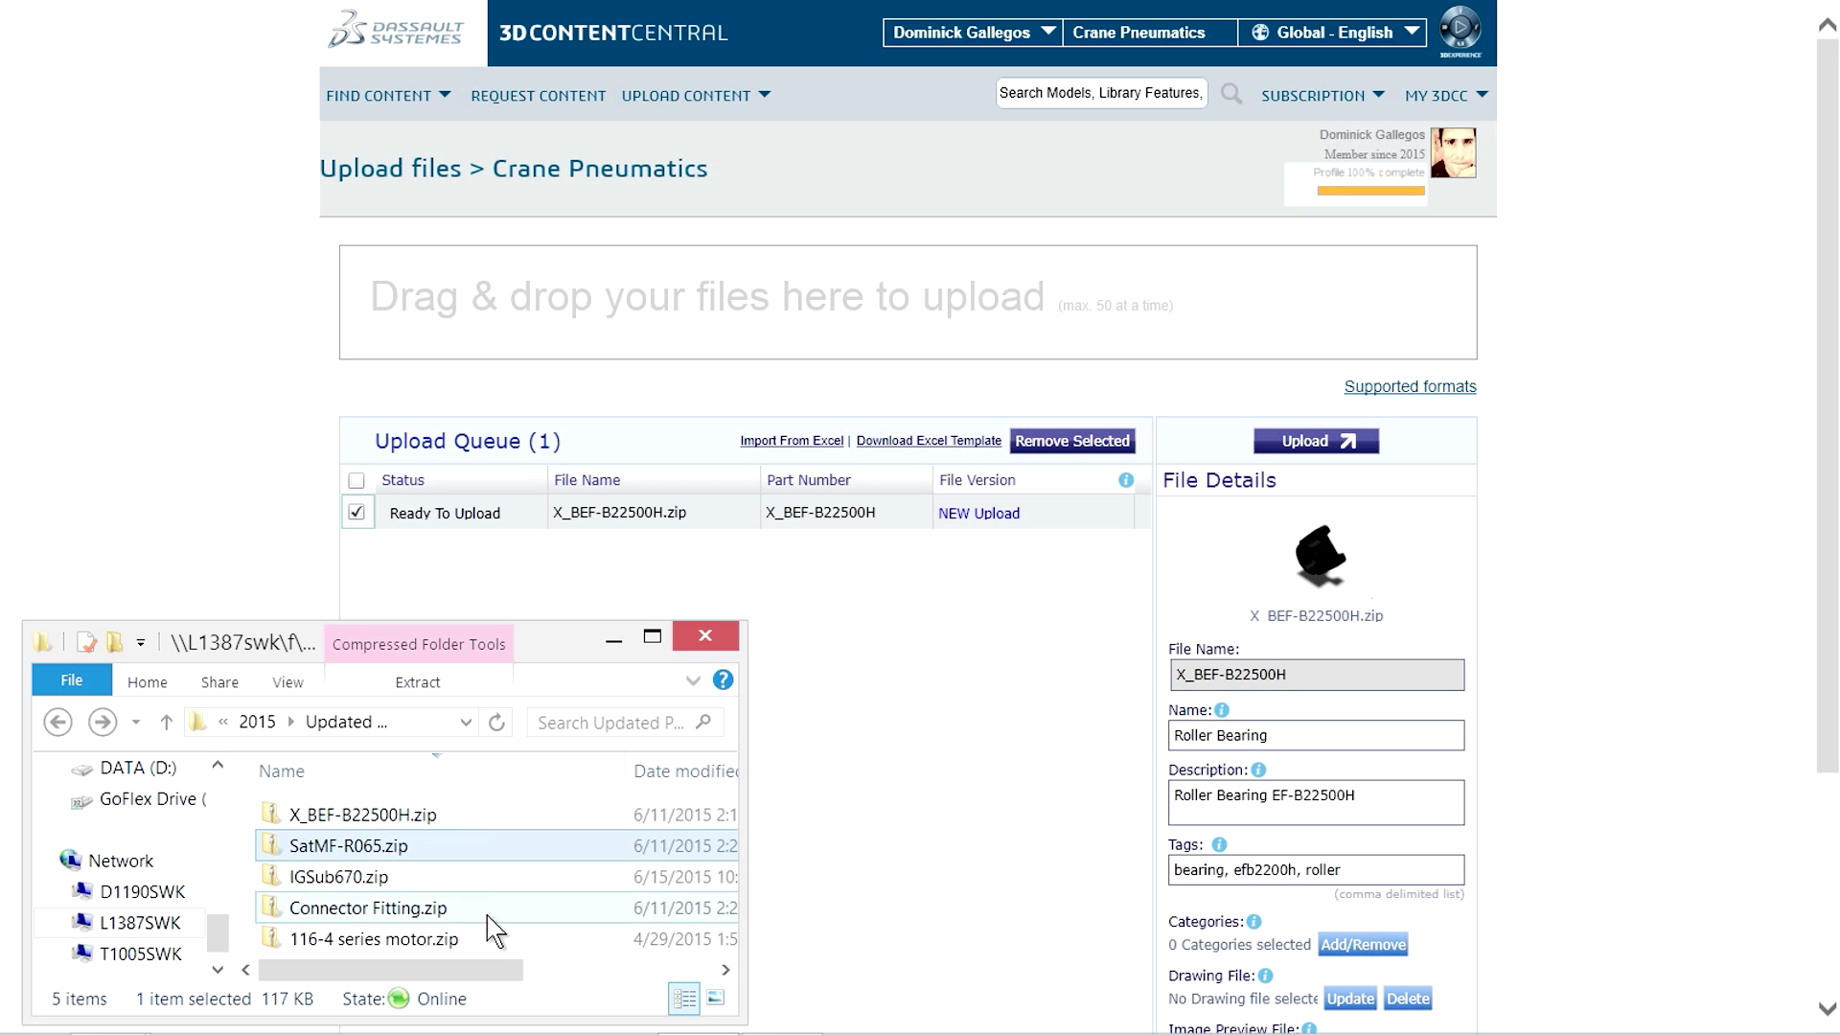
shift+click(488, 936)
drag(448, 845, 773, 260)
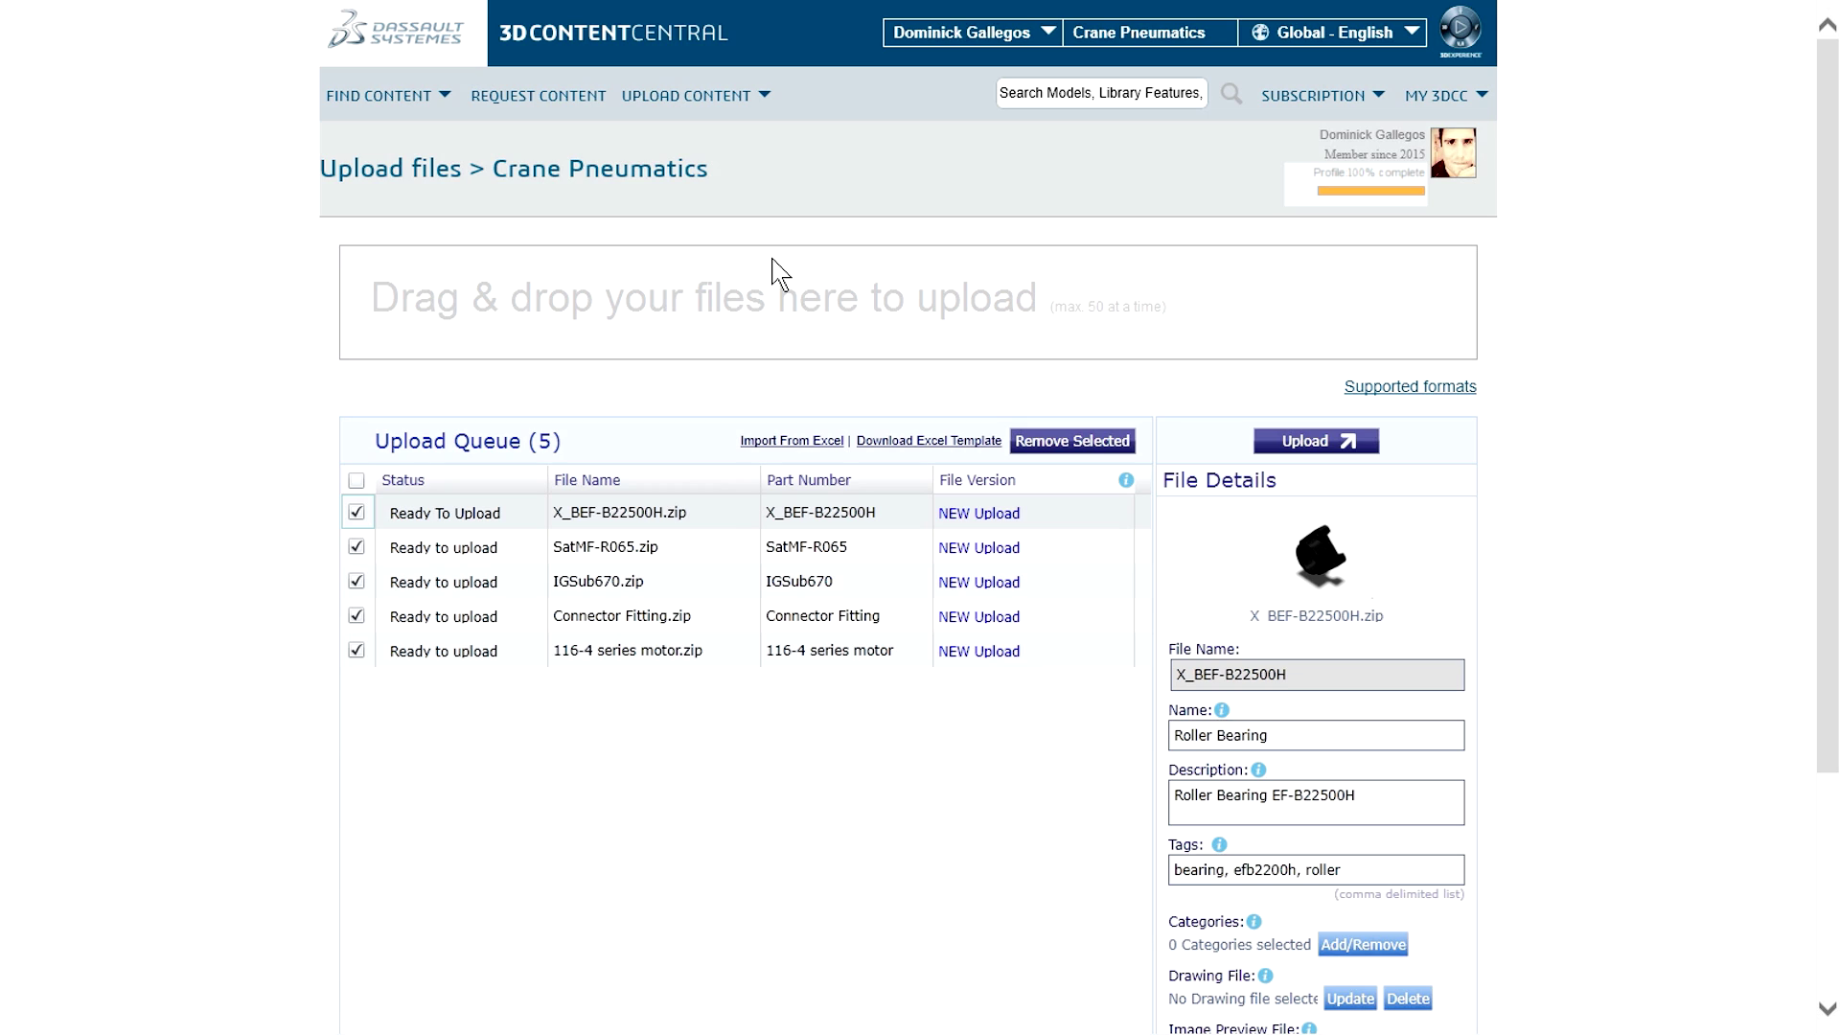
click(1315, 443)
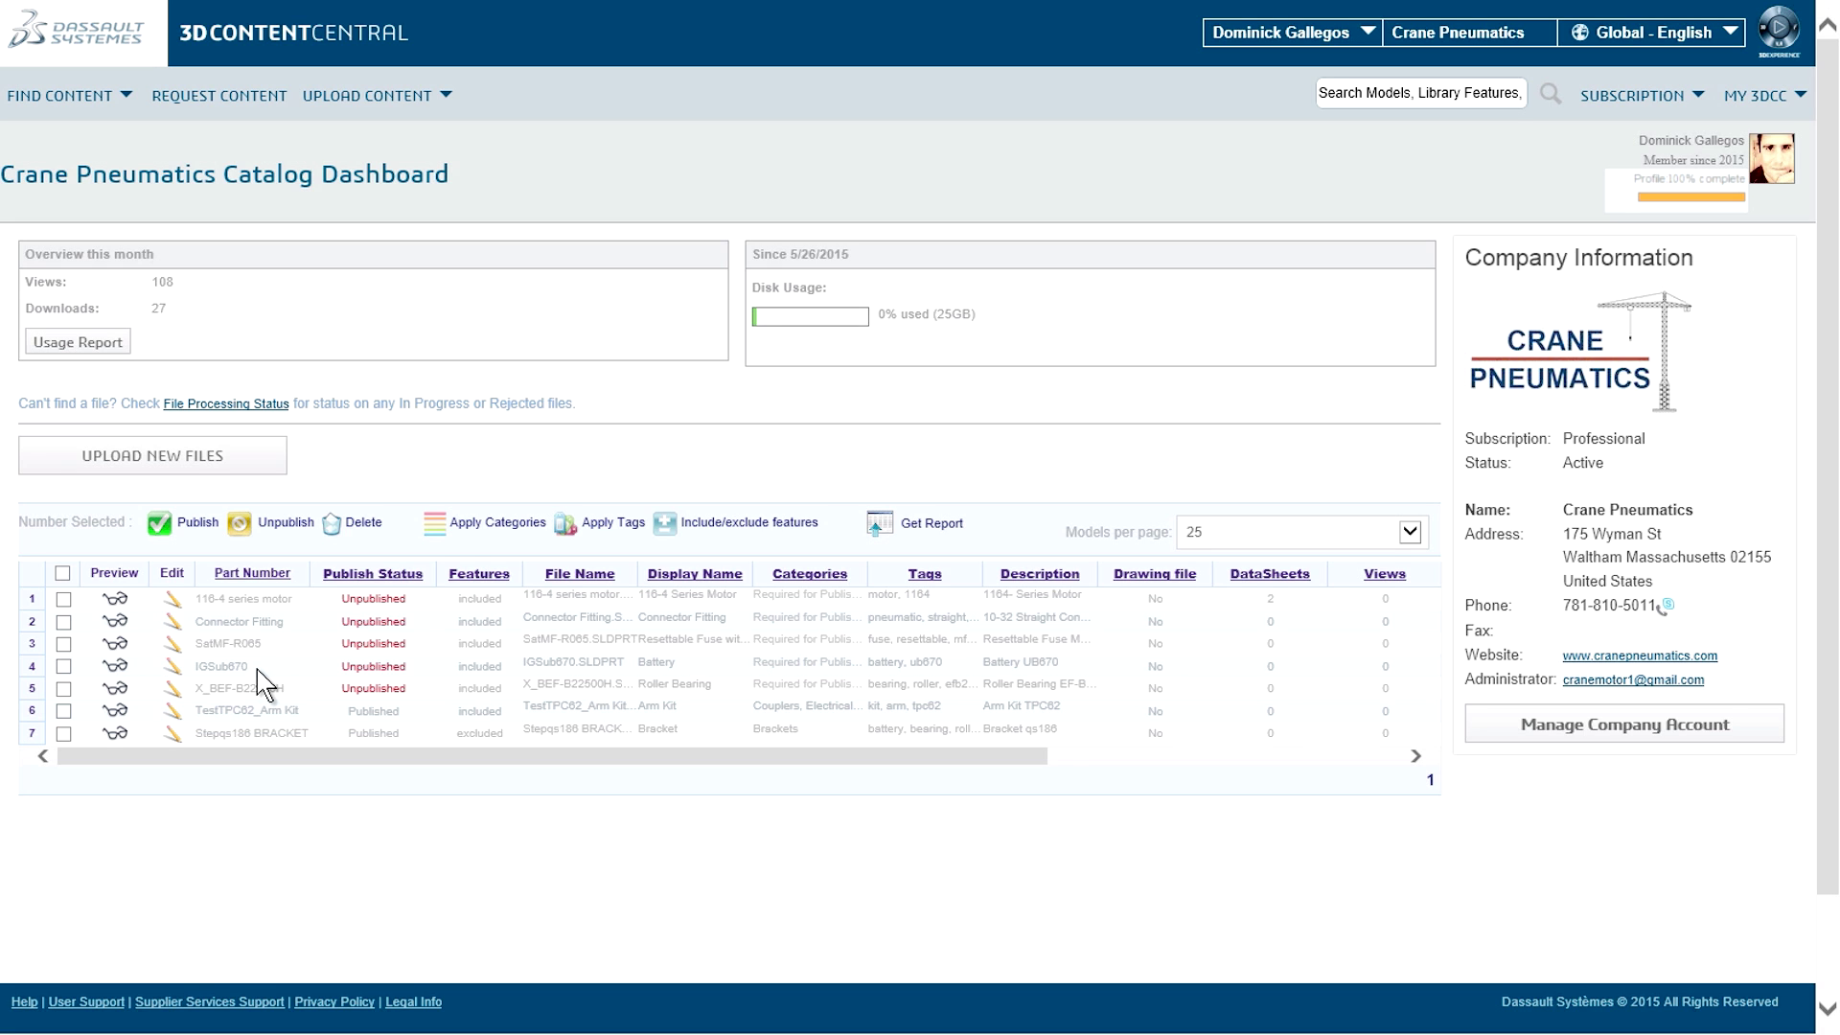
Tick the five unpublished models on the Catalog Dashboard and publish them
click(64, 599)
click(63, 621)
click(63, 643)
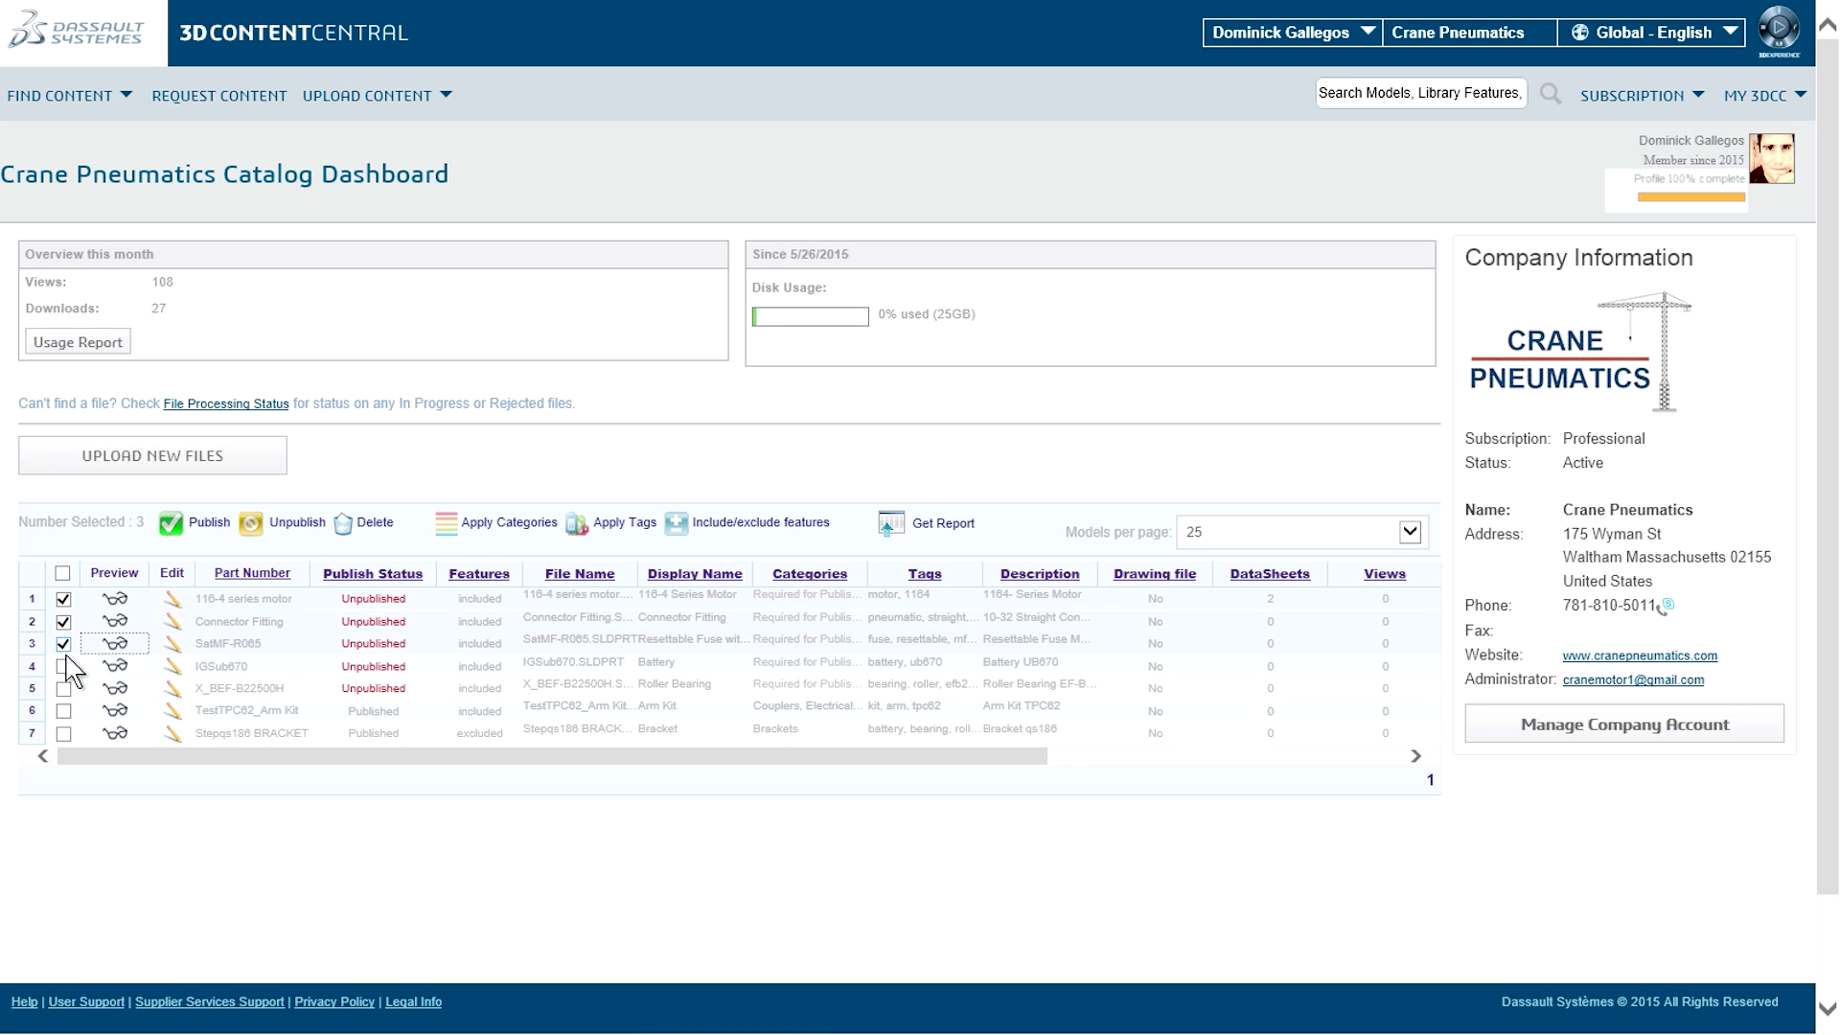
click(63, 666)
click(63, 688)
click(201, 536)
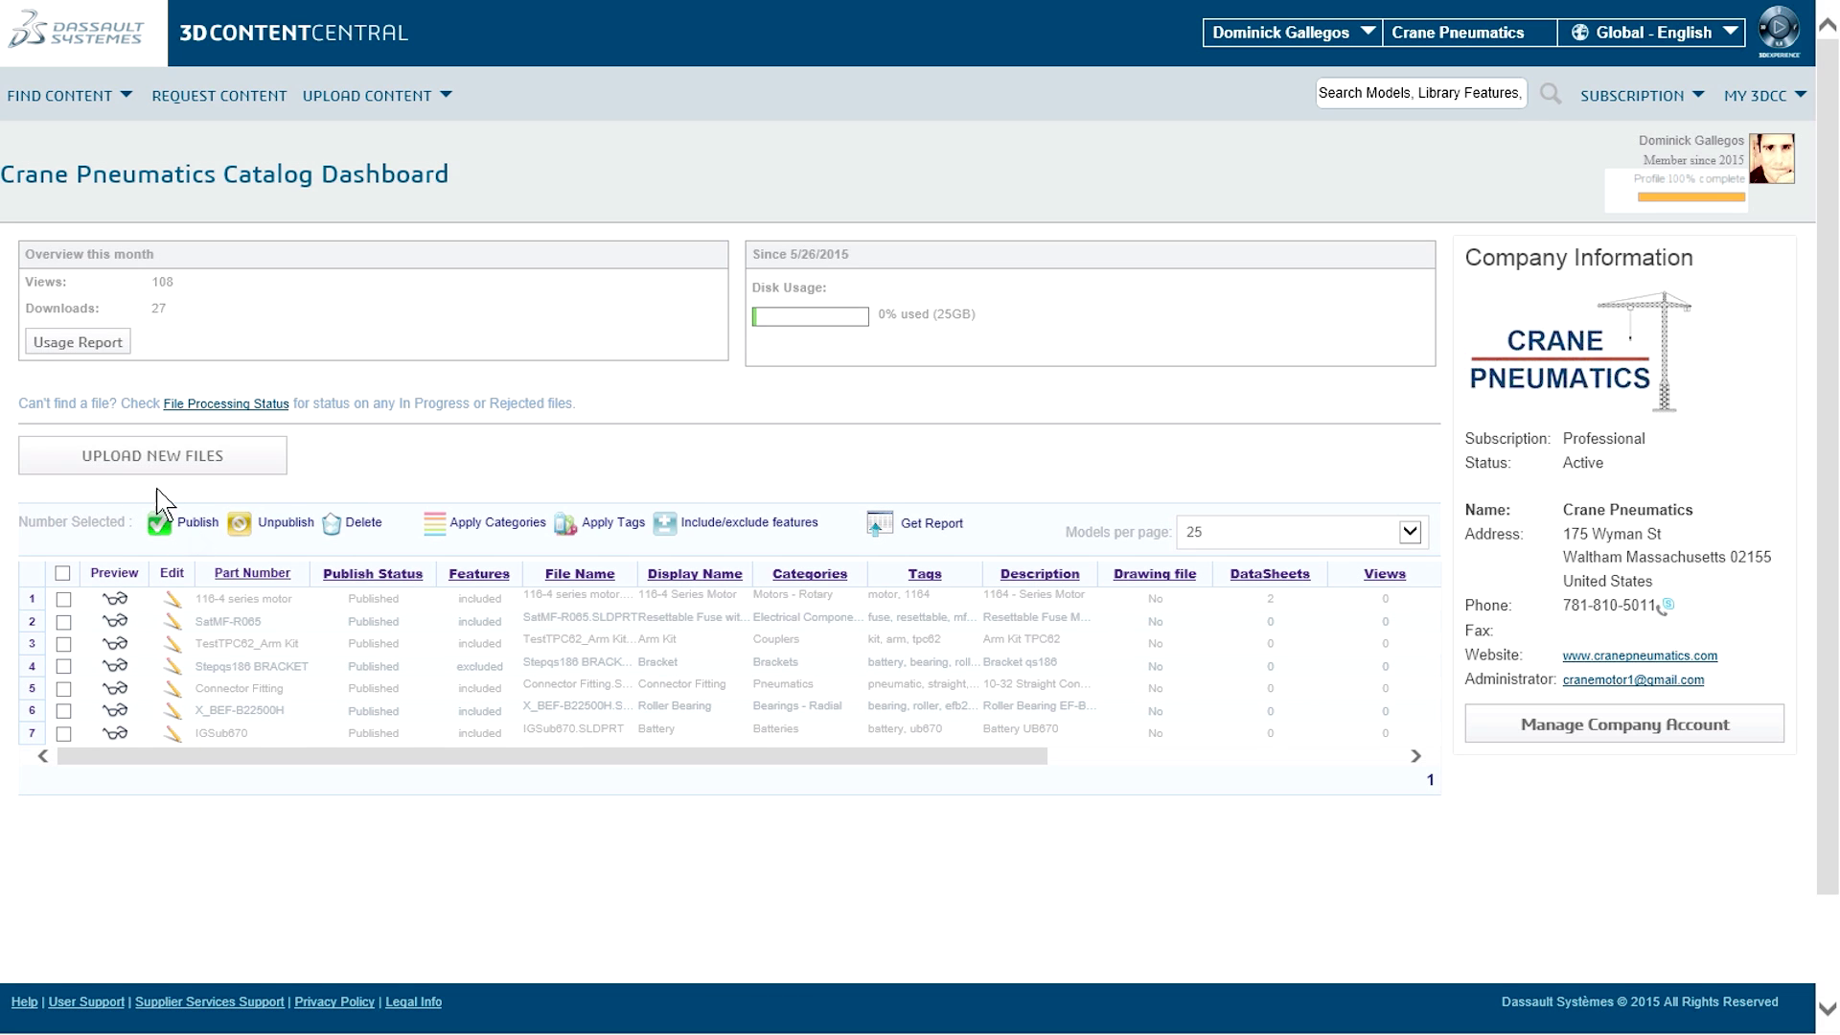
Open the Usage Report, check a user's details, and export it to Excel as 3DCC_usage_report_2015_06_16.xls
click(43, 351)
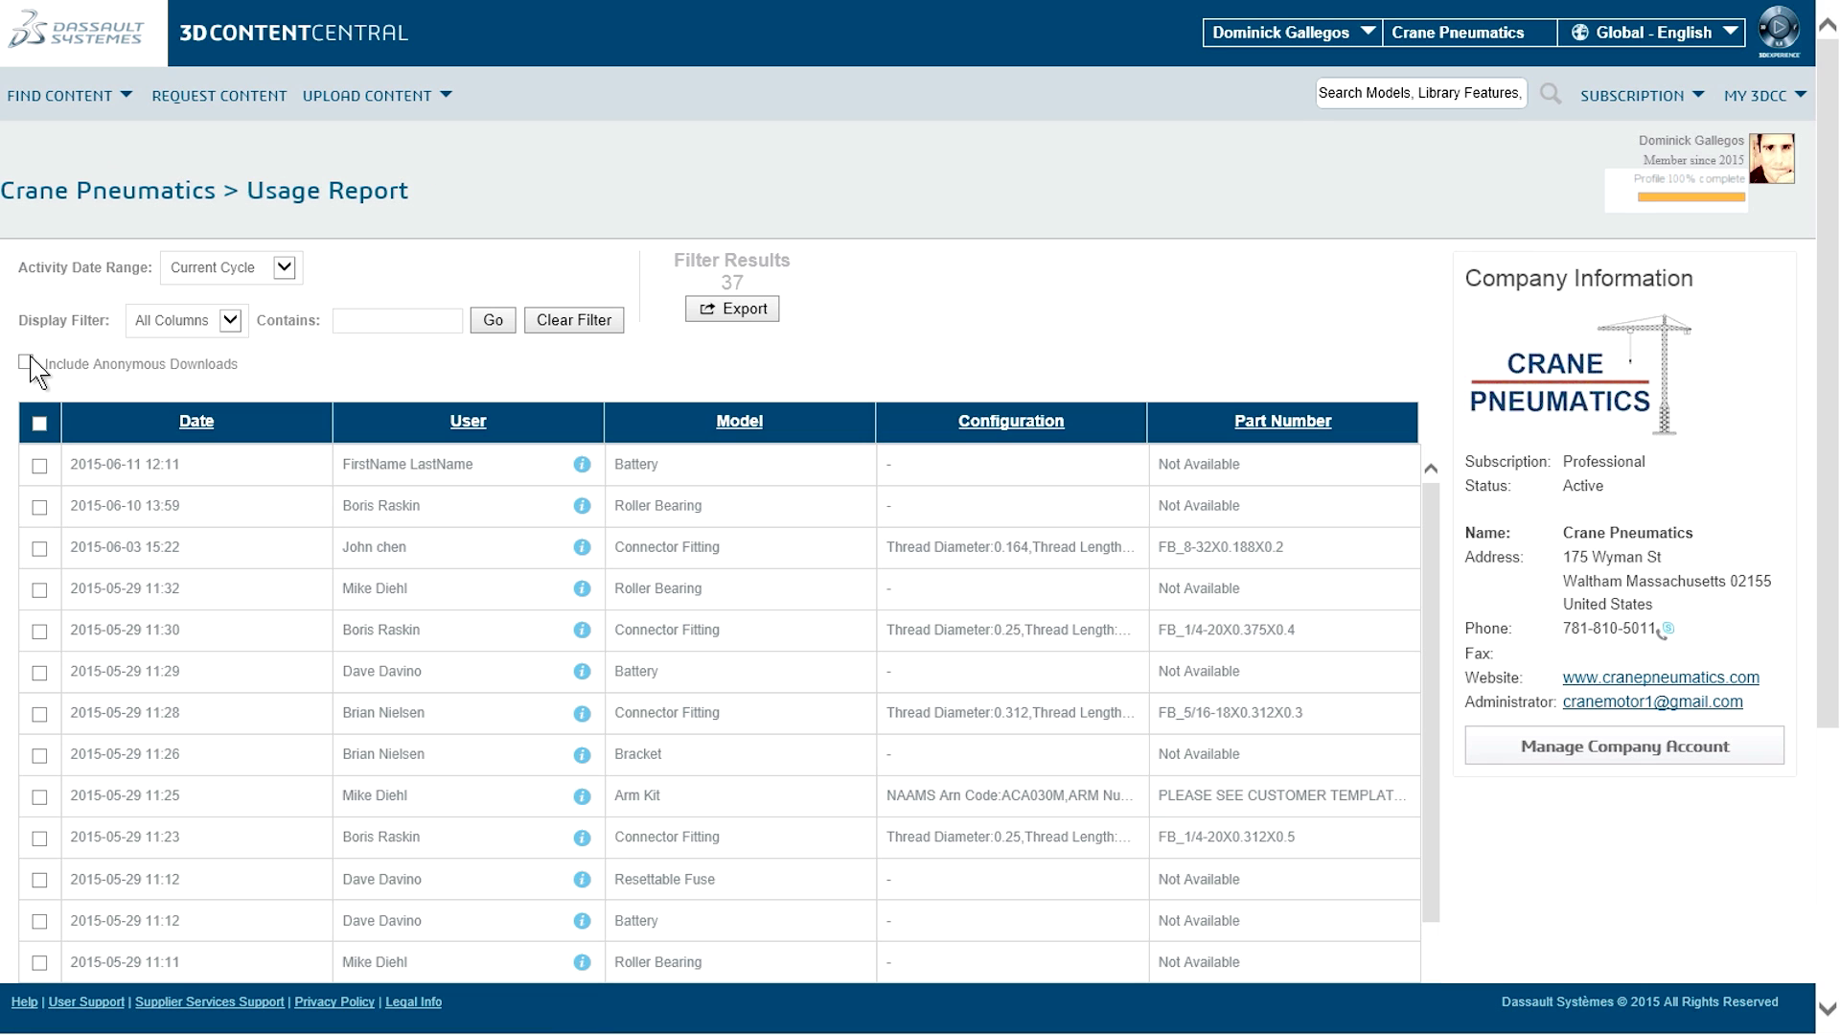
click(582, 506)
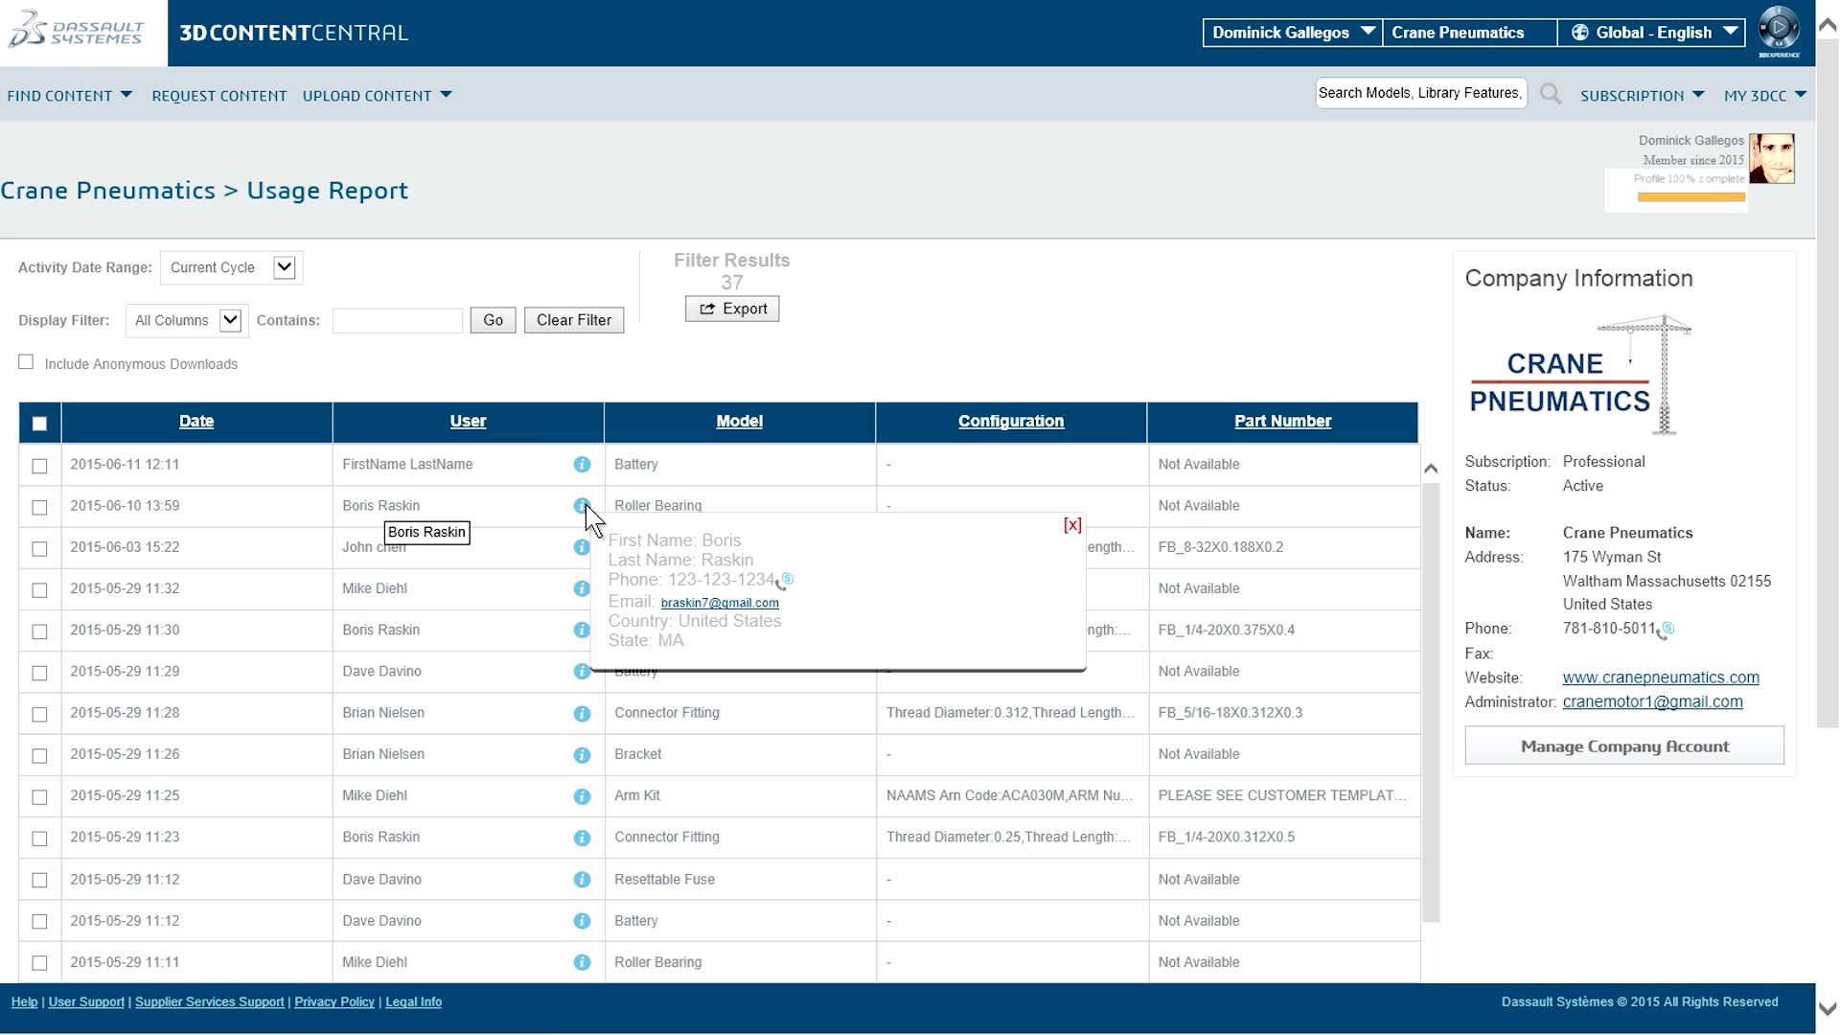
click(1070, 526)
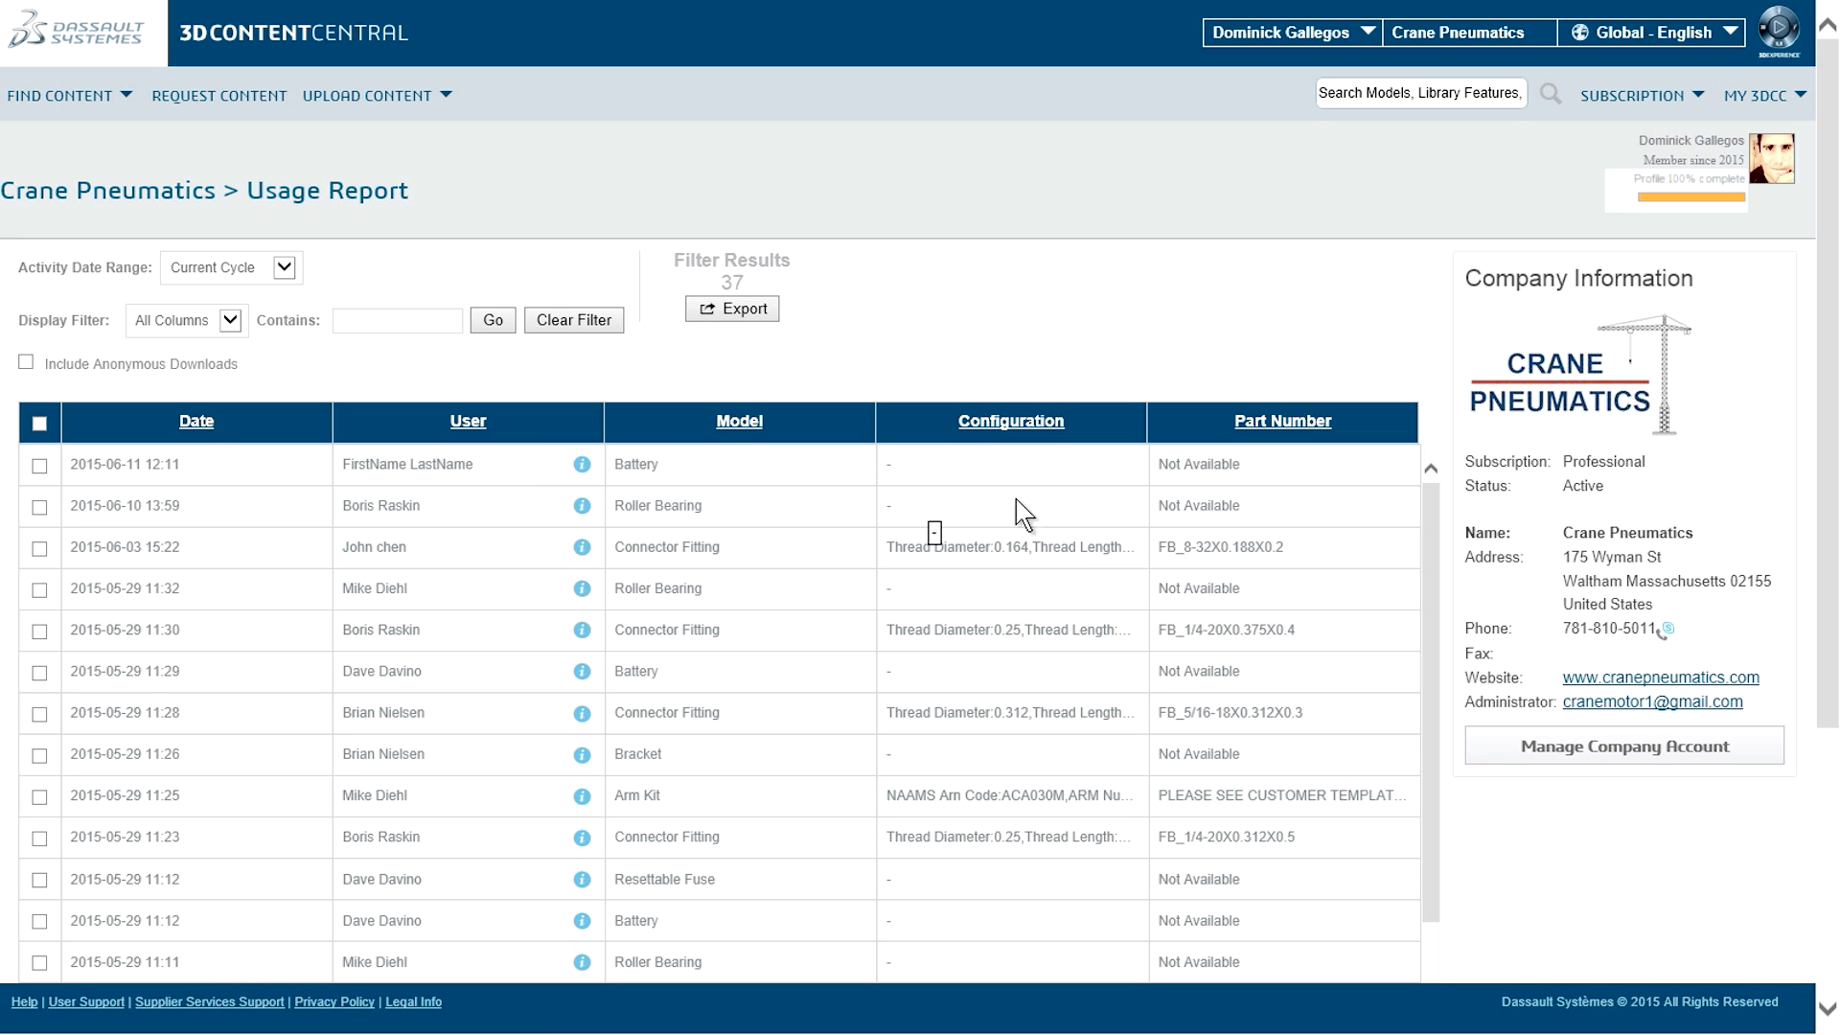
click(759, 314)
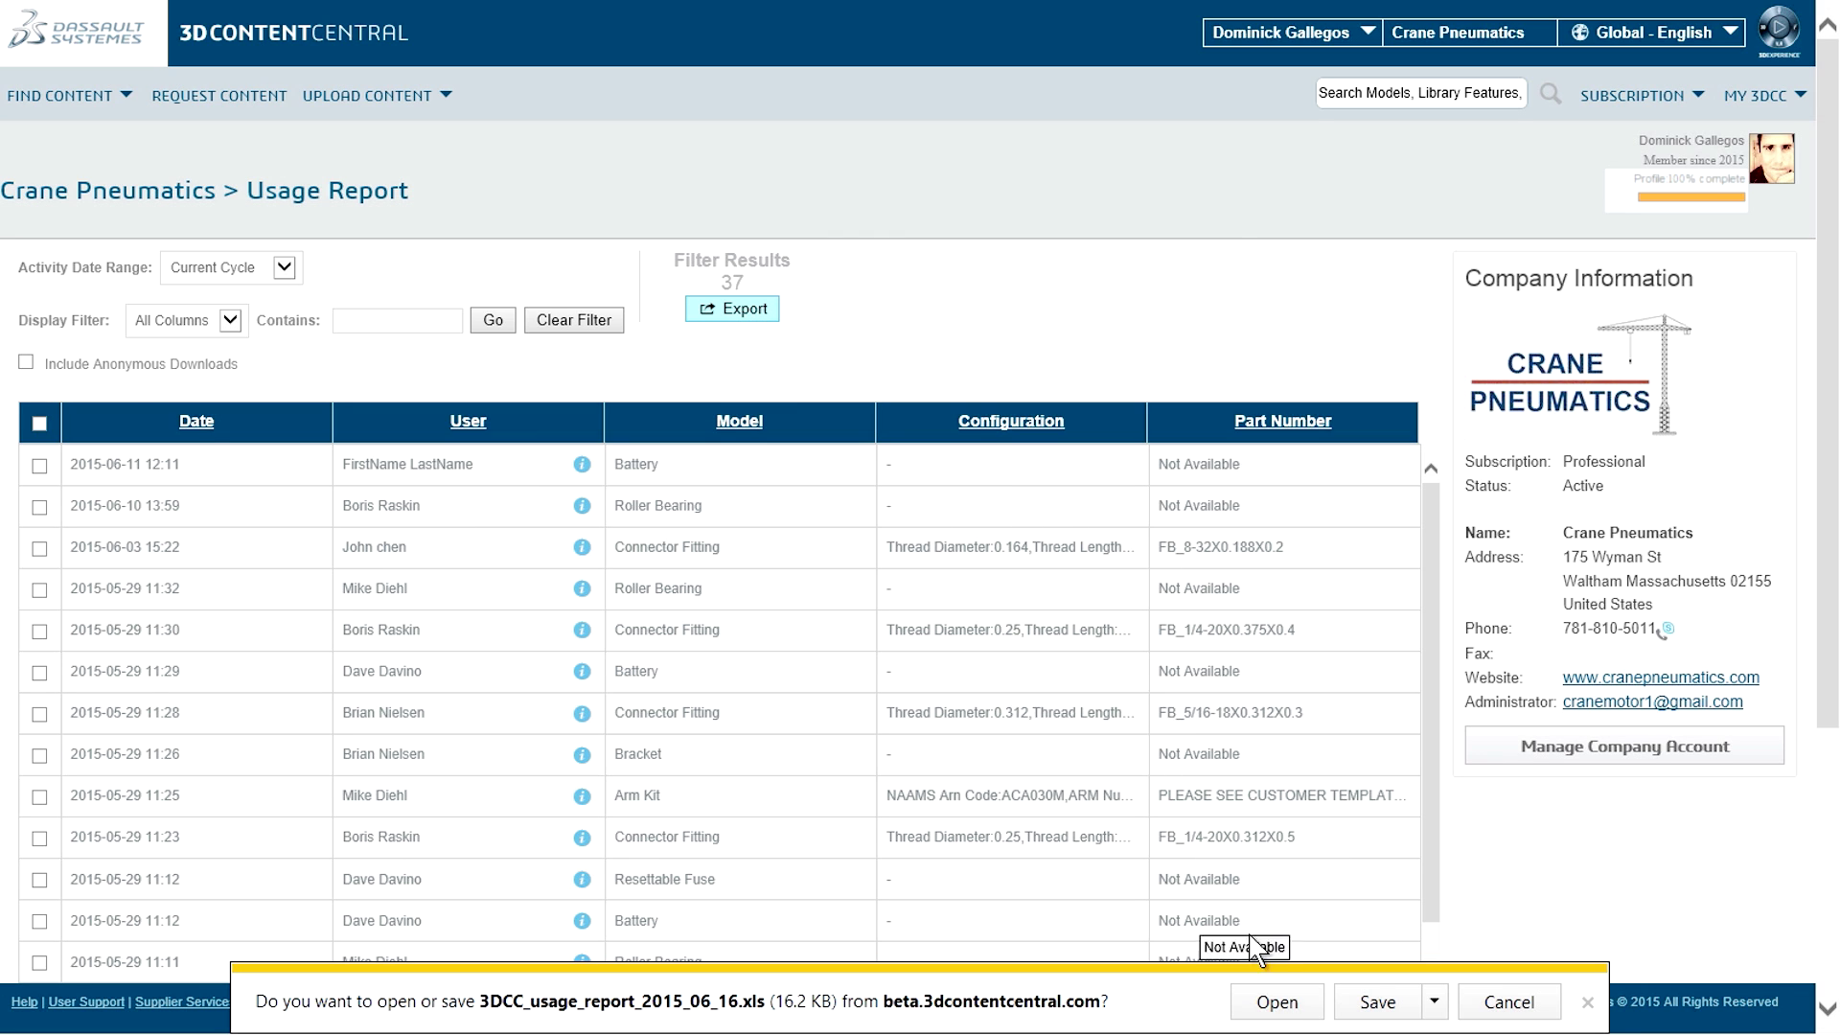
click(1279, 1003)
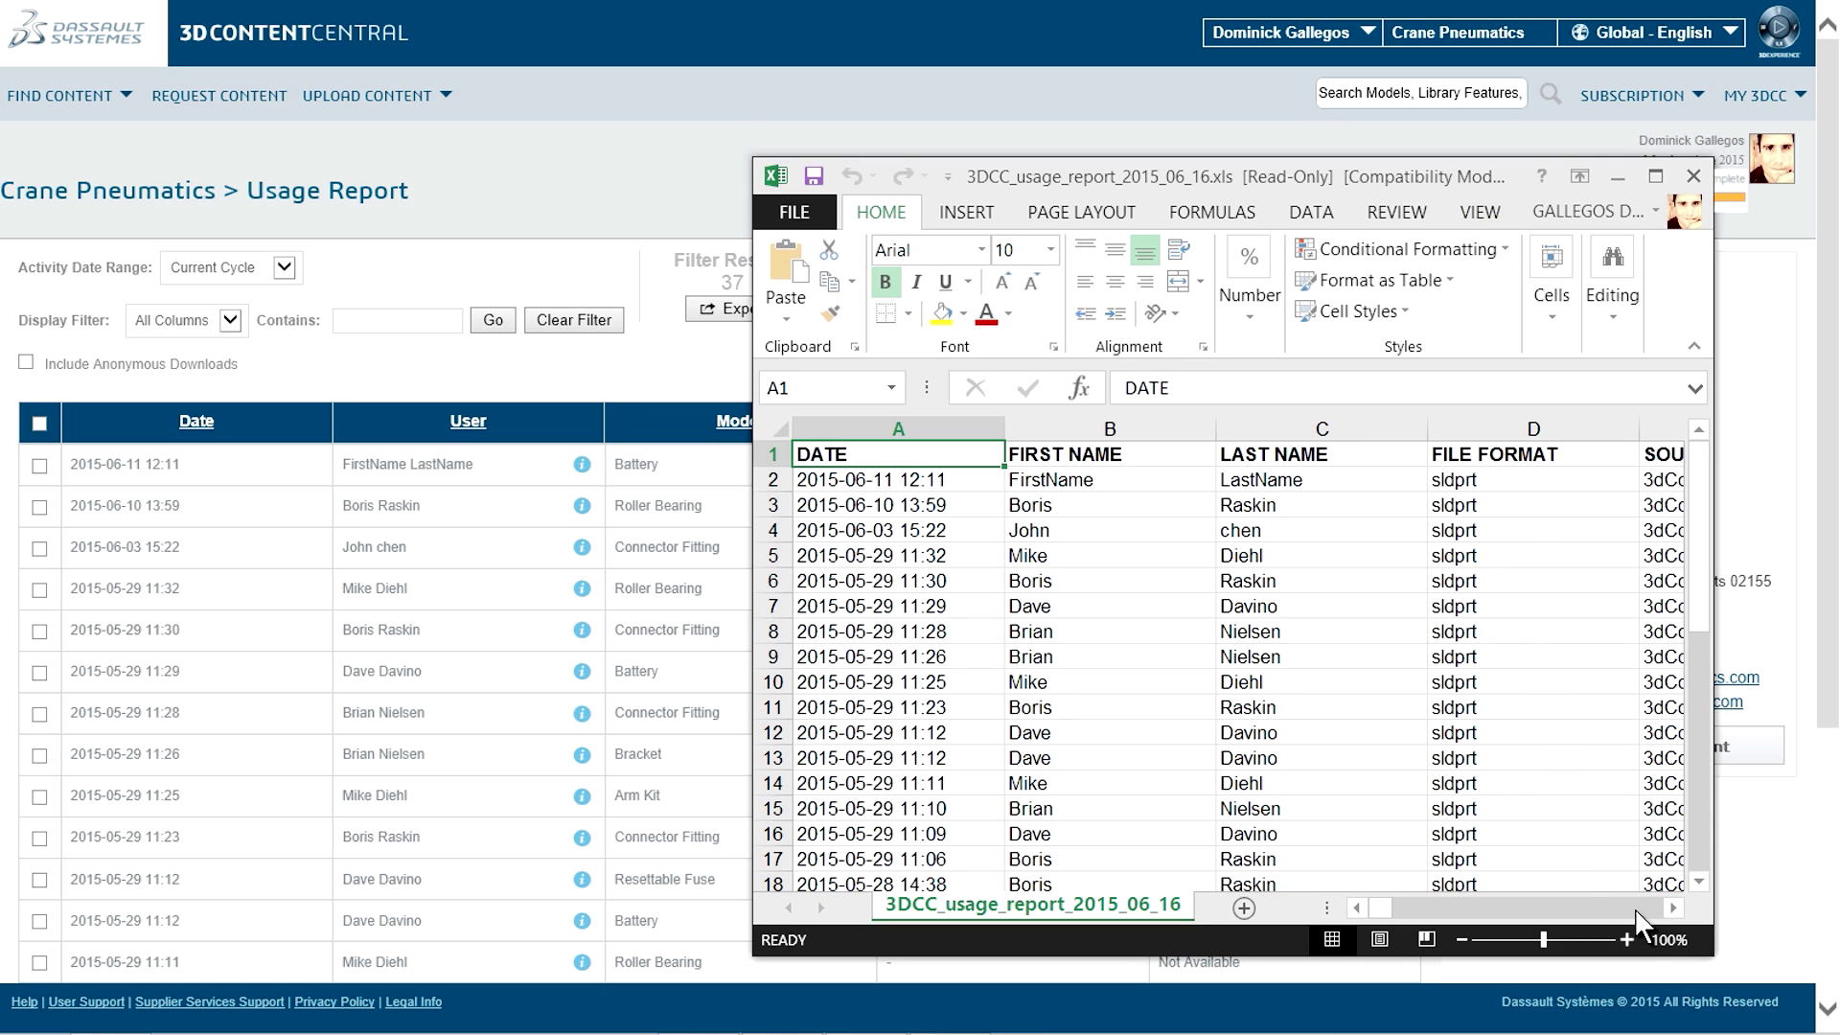
Scroll the report right through the PHONE, TITLE and COMPANY columns, then close Excel
click(1673, 907)
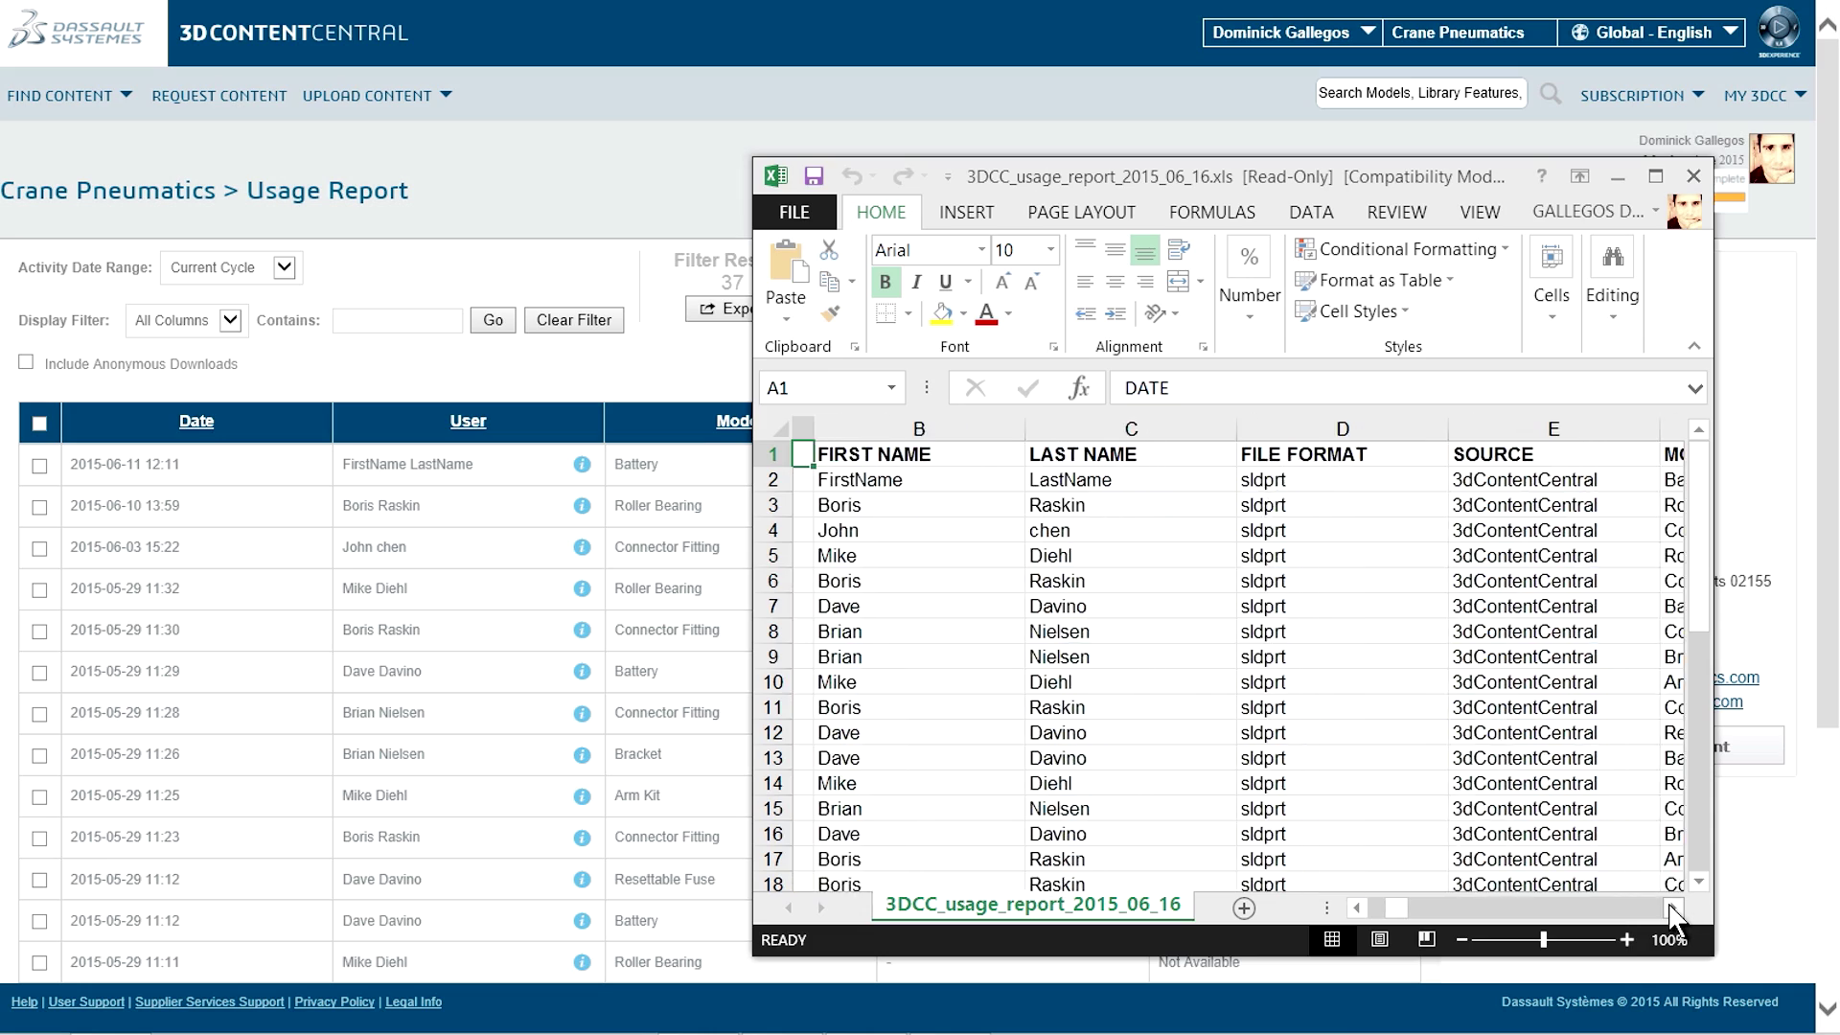
click(1673, 907)
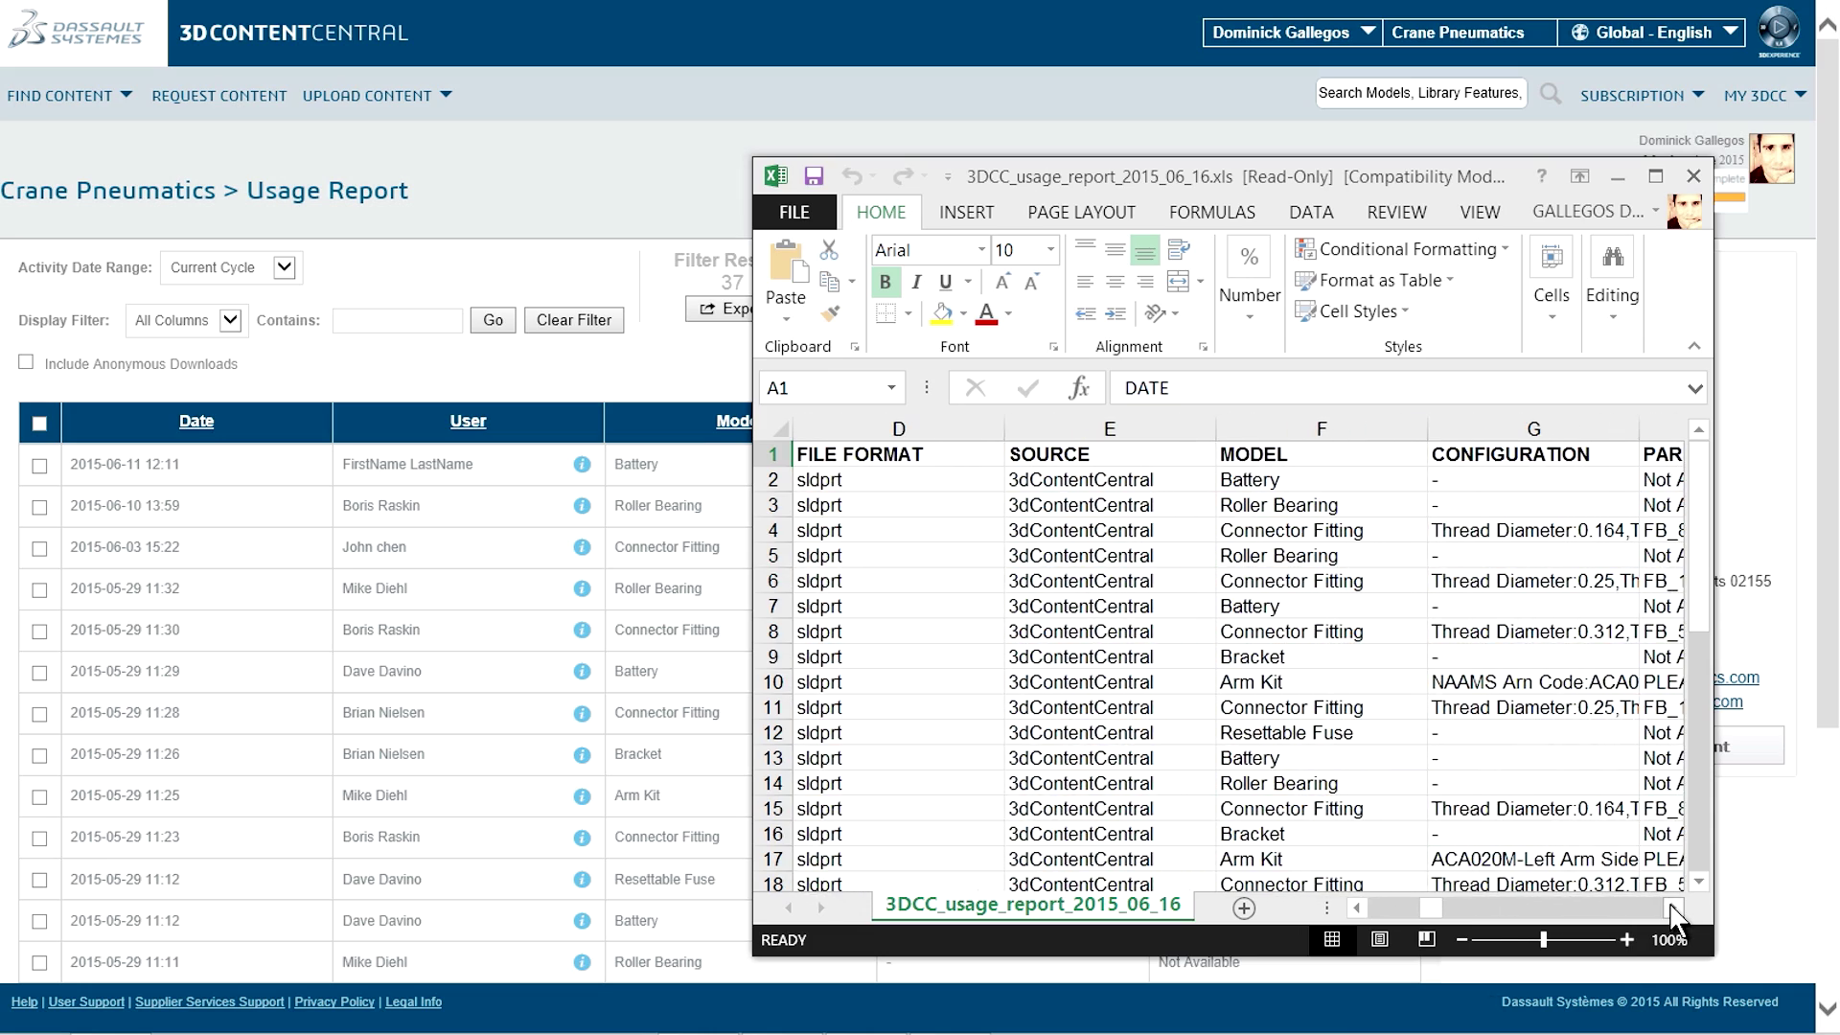
click(1672, 908)
click(1672, 907)
click(1673, 907)
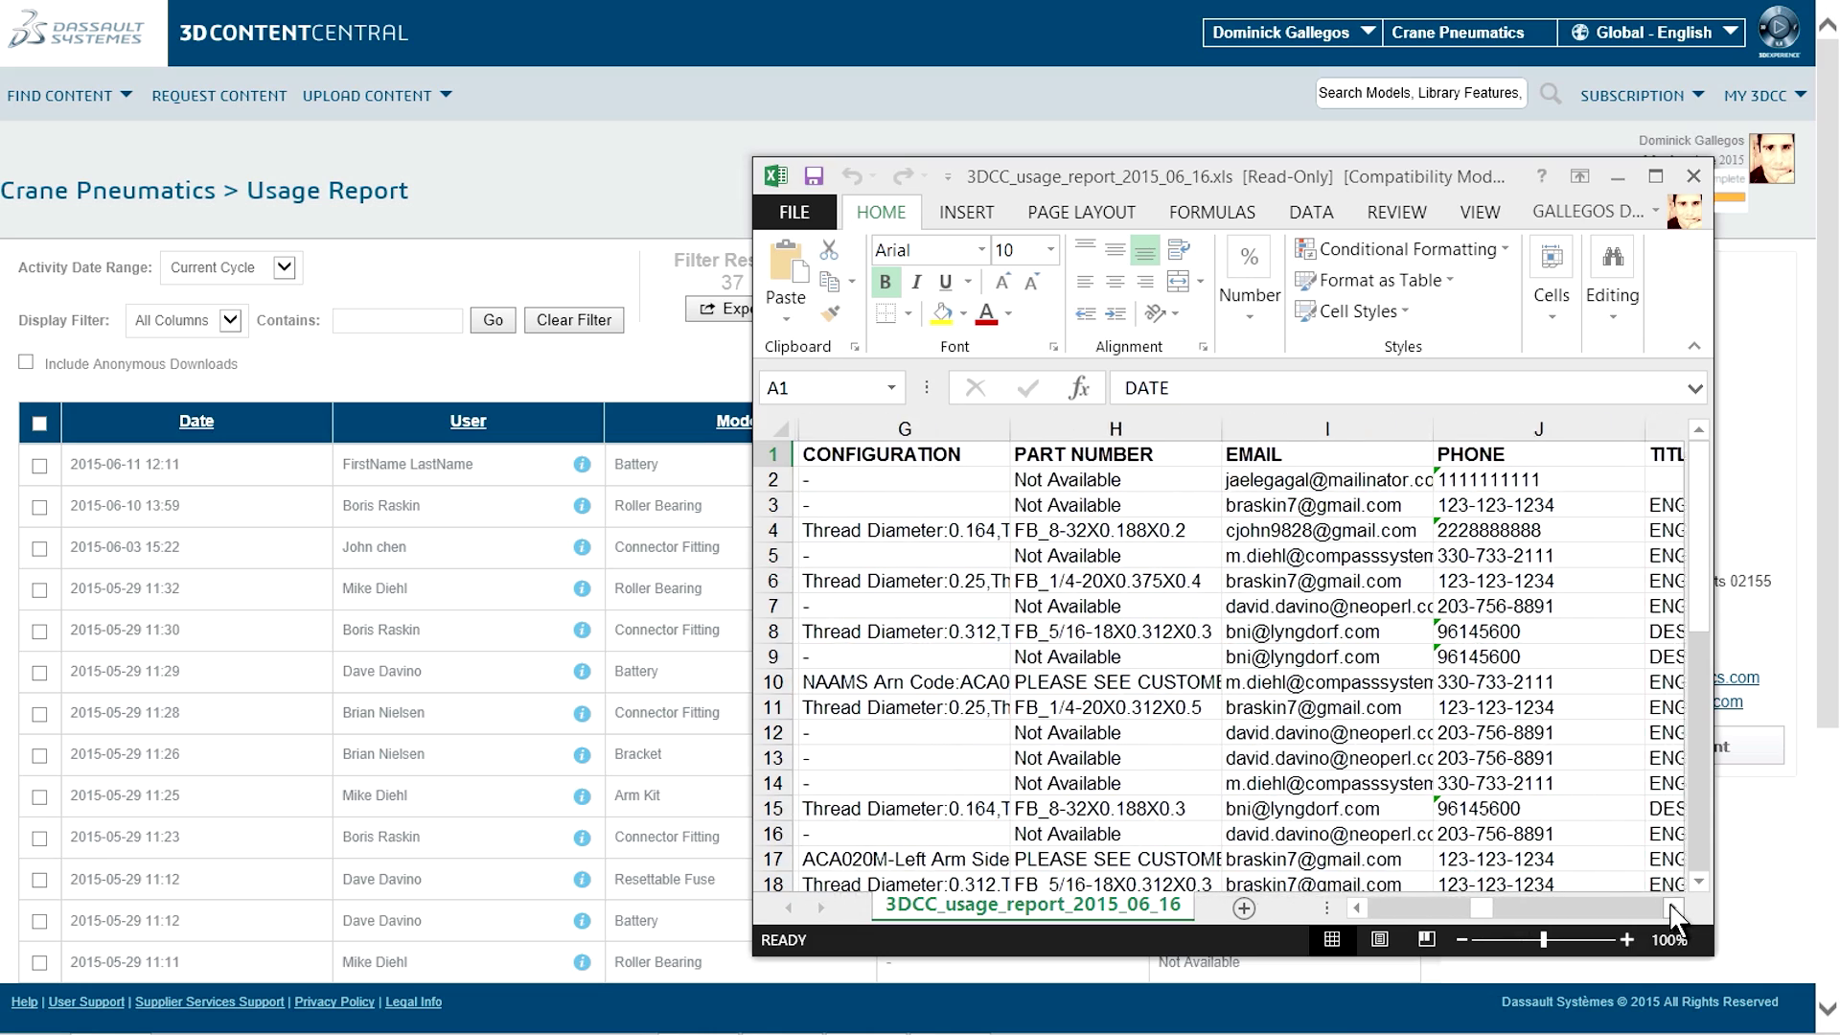
click(1672, 908)
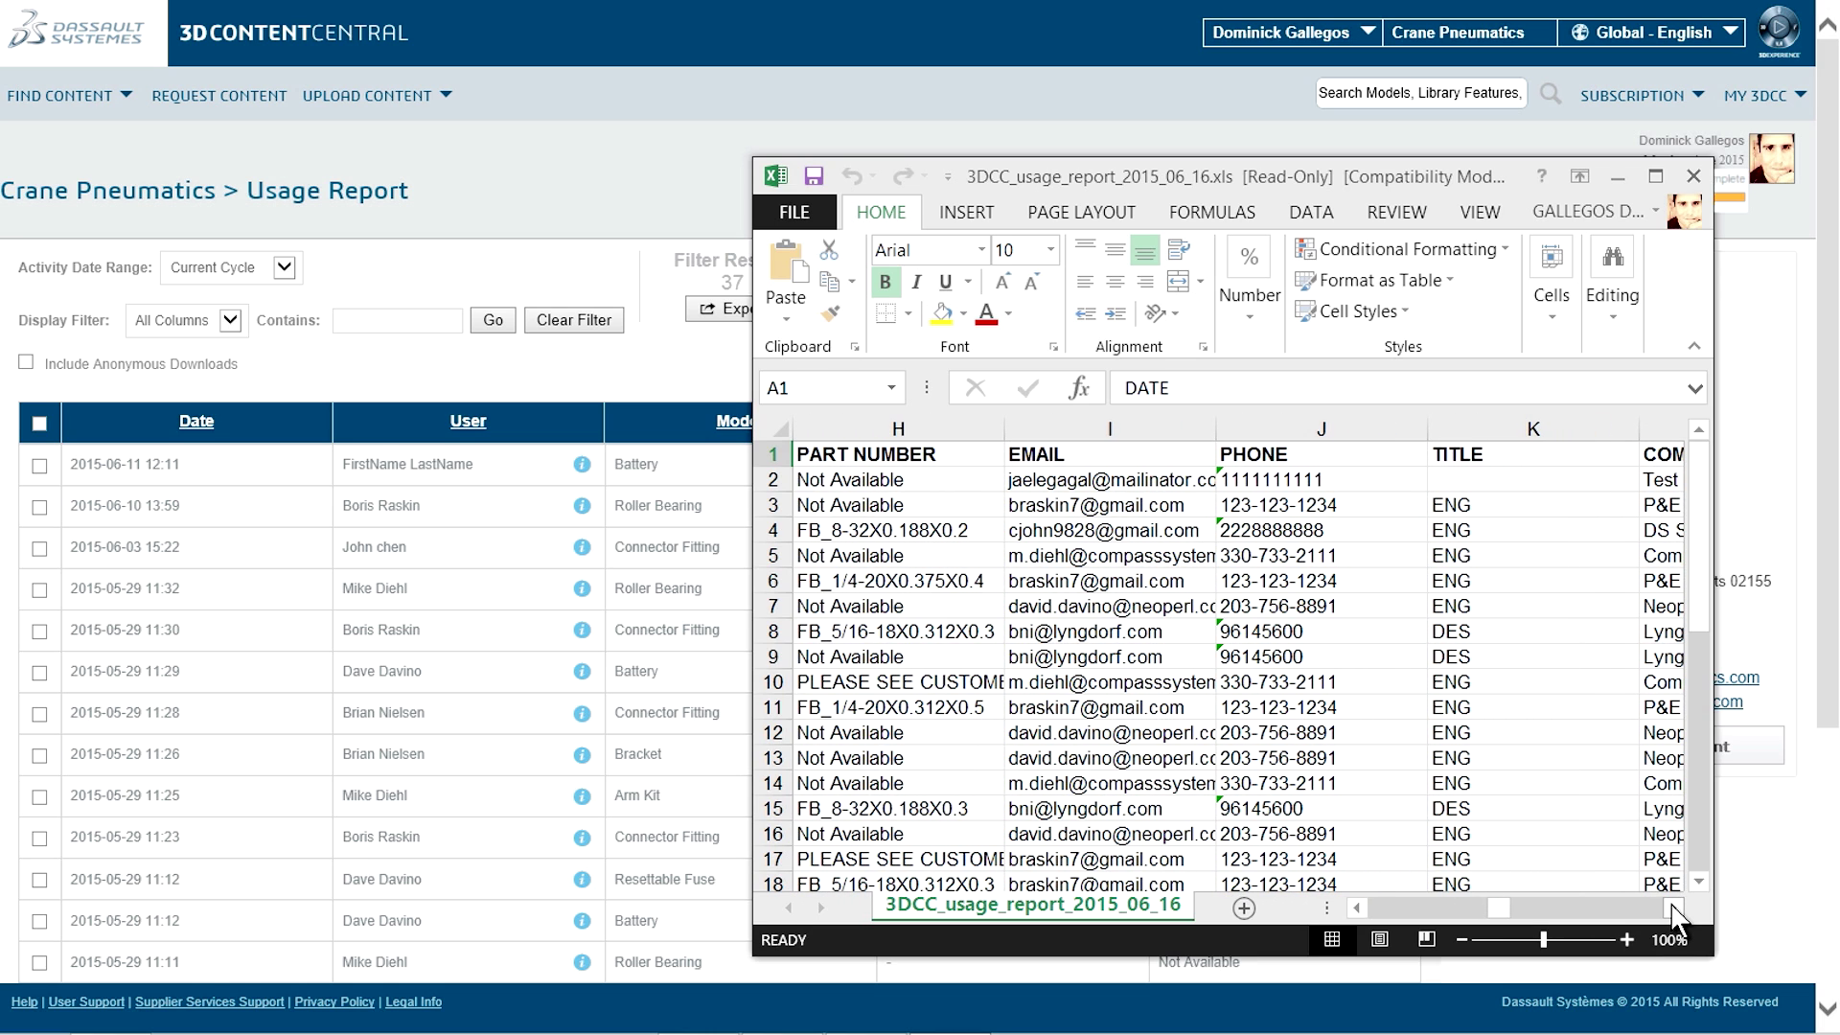
click(1673, 908)
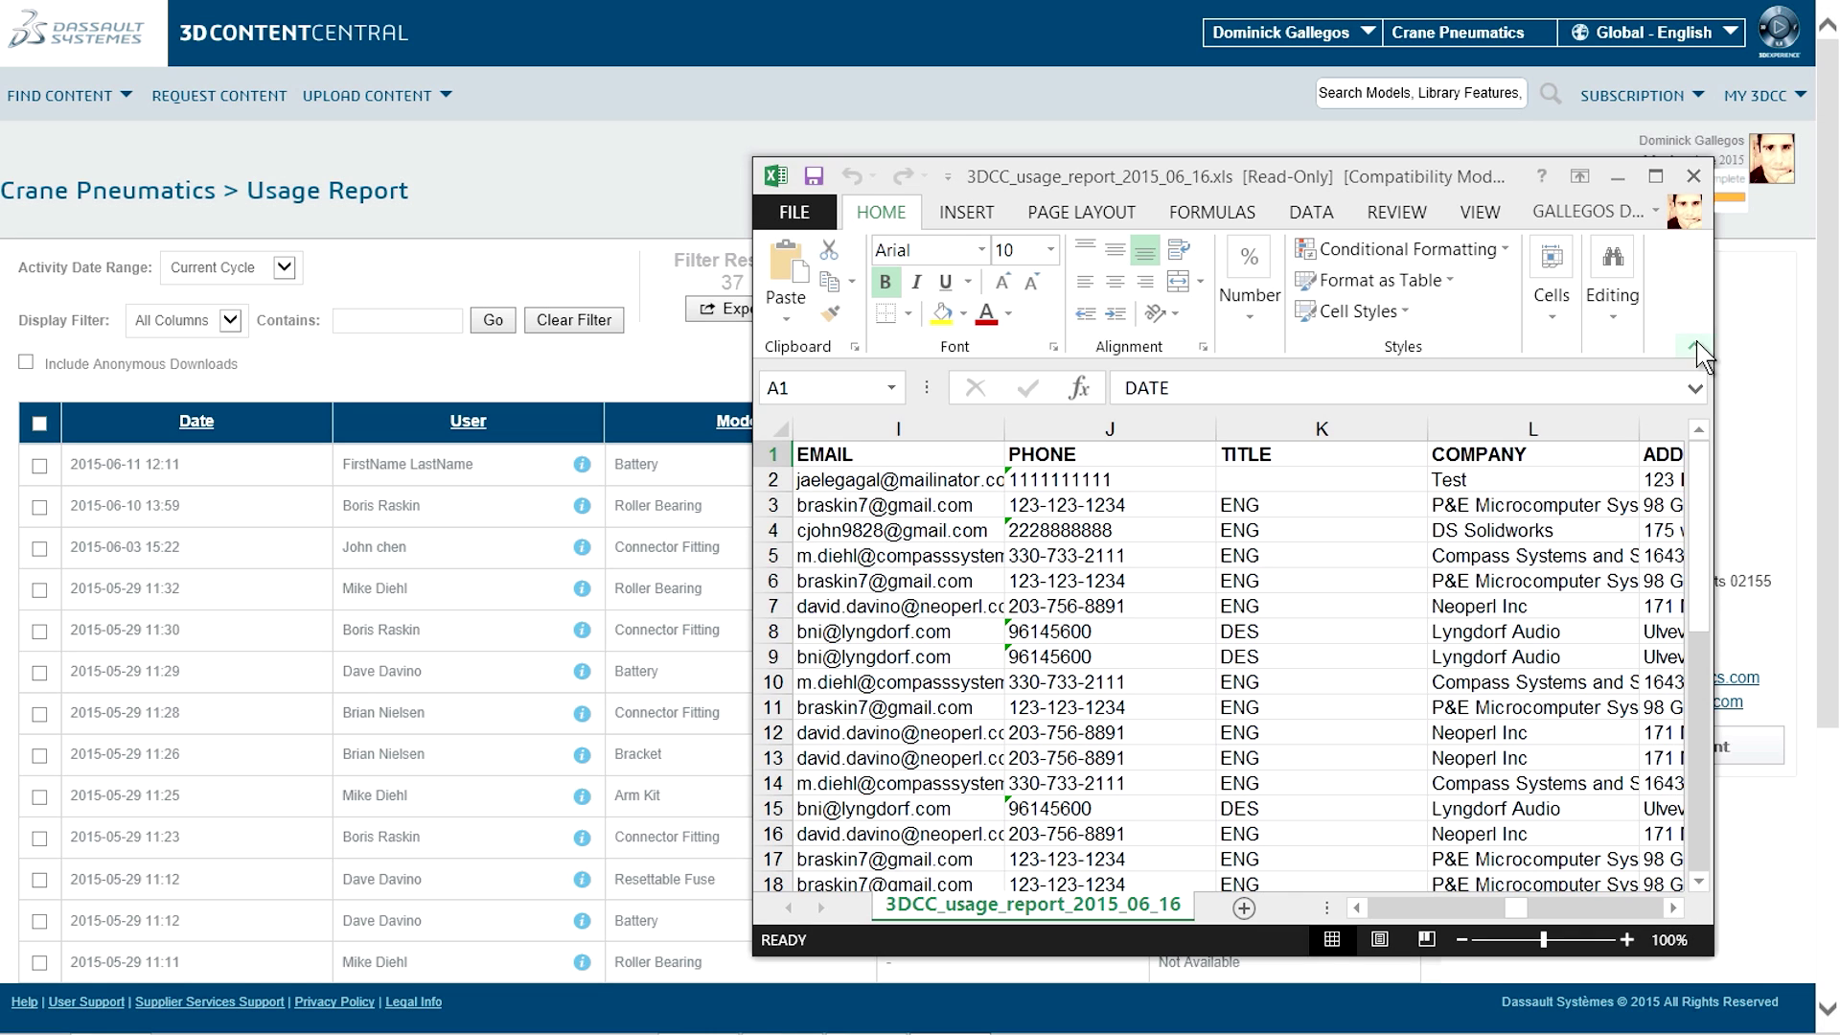
click(1693, 178)
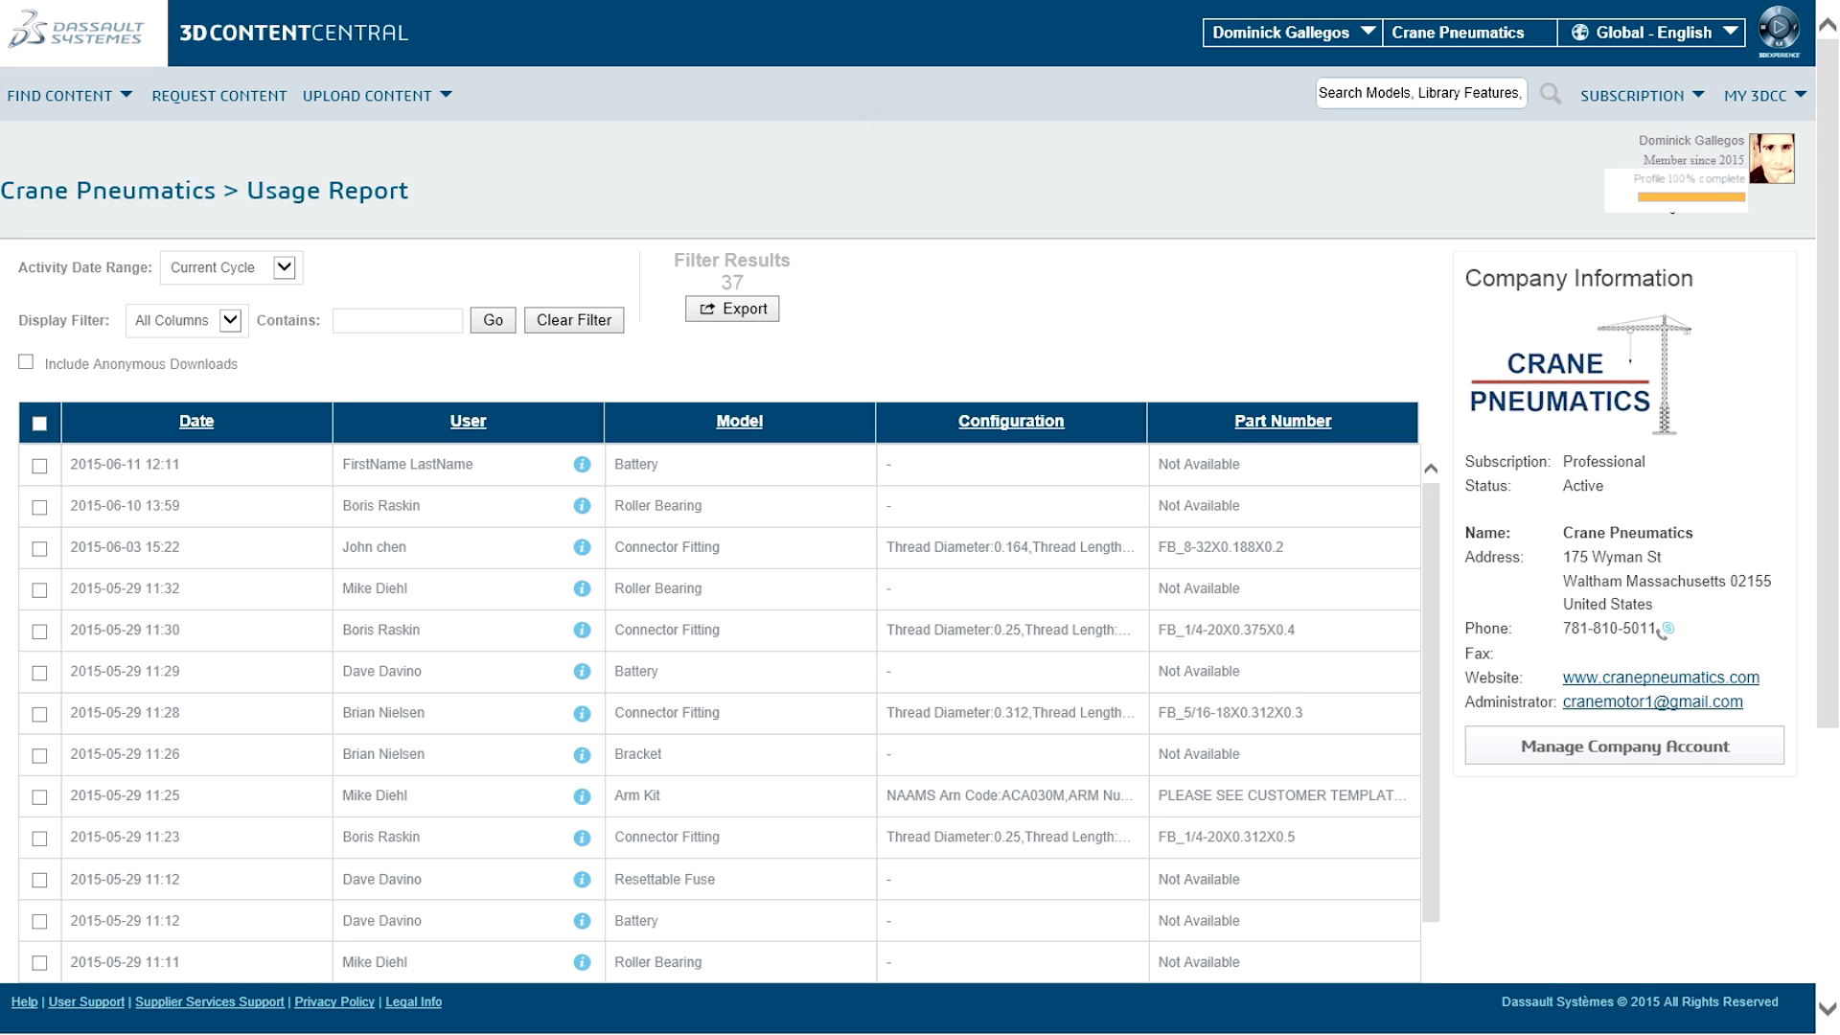
Search the site for 'series m' and open the 116-4 Series Motor page
click(343, 37)
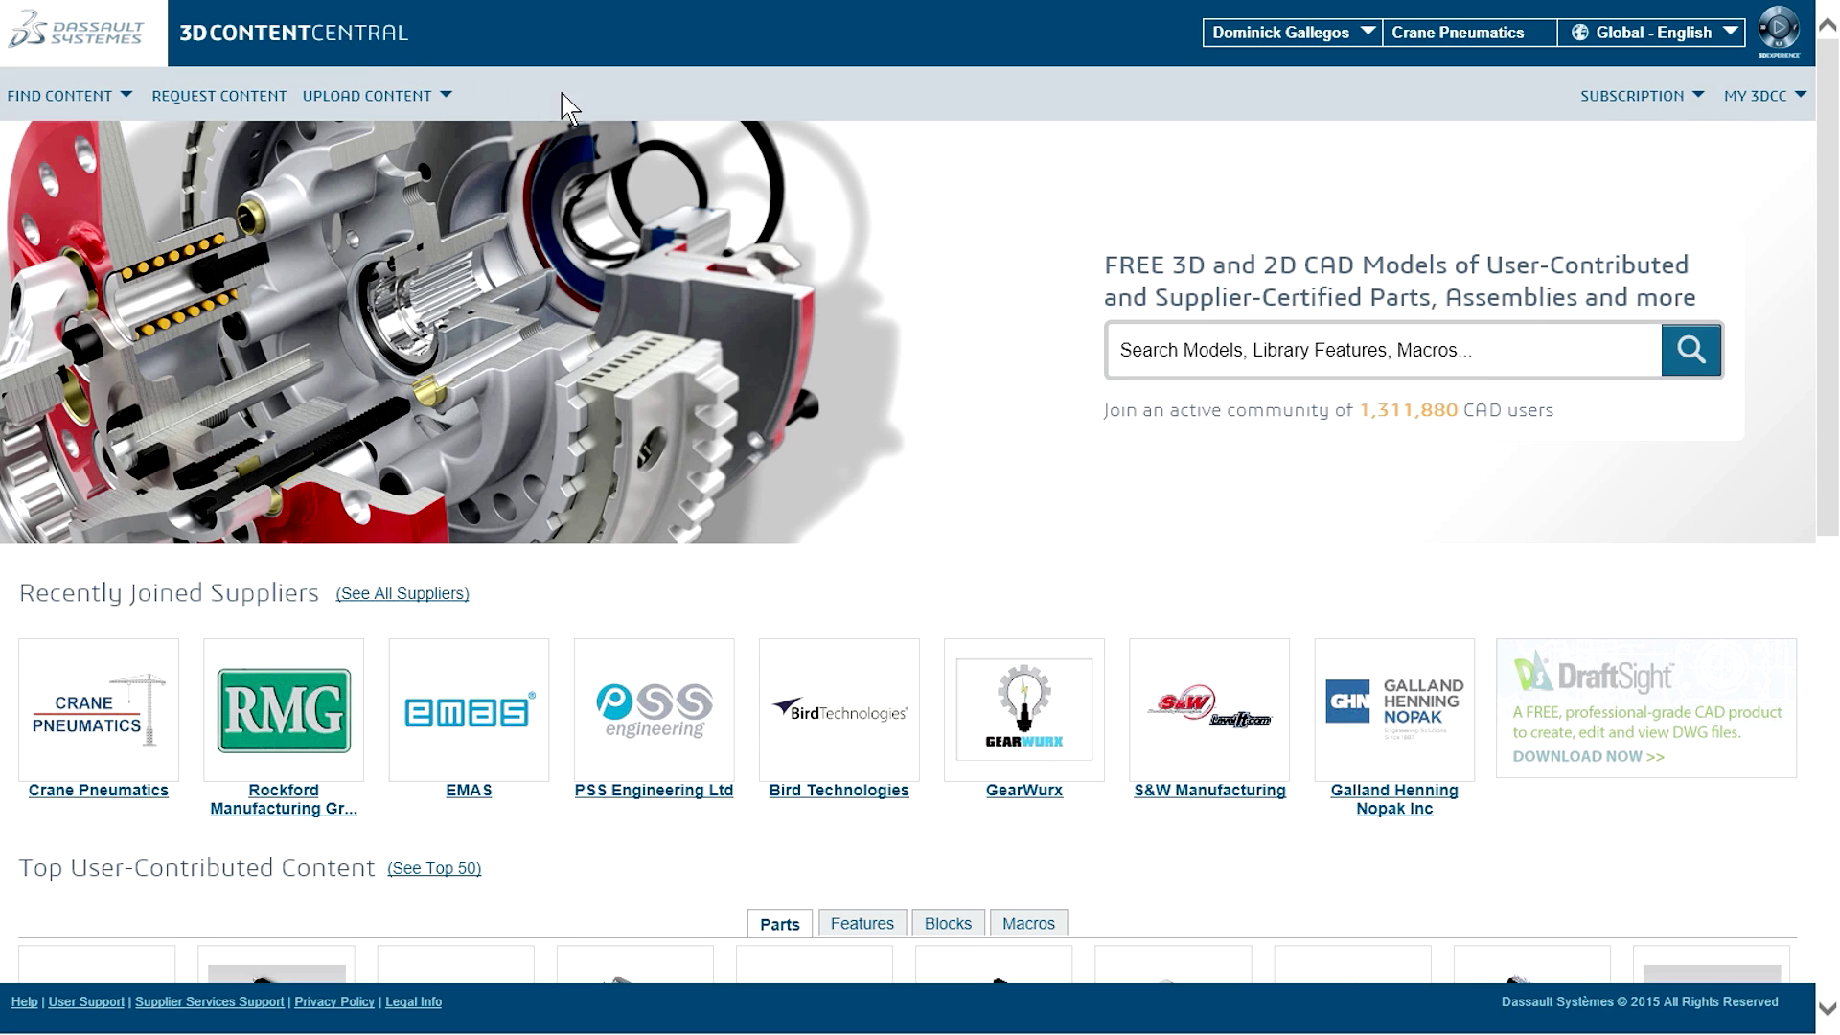
click(1563, 351)
text(series motor)
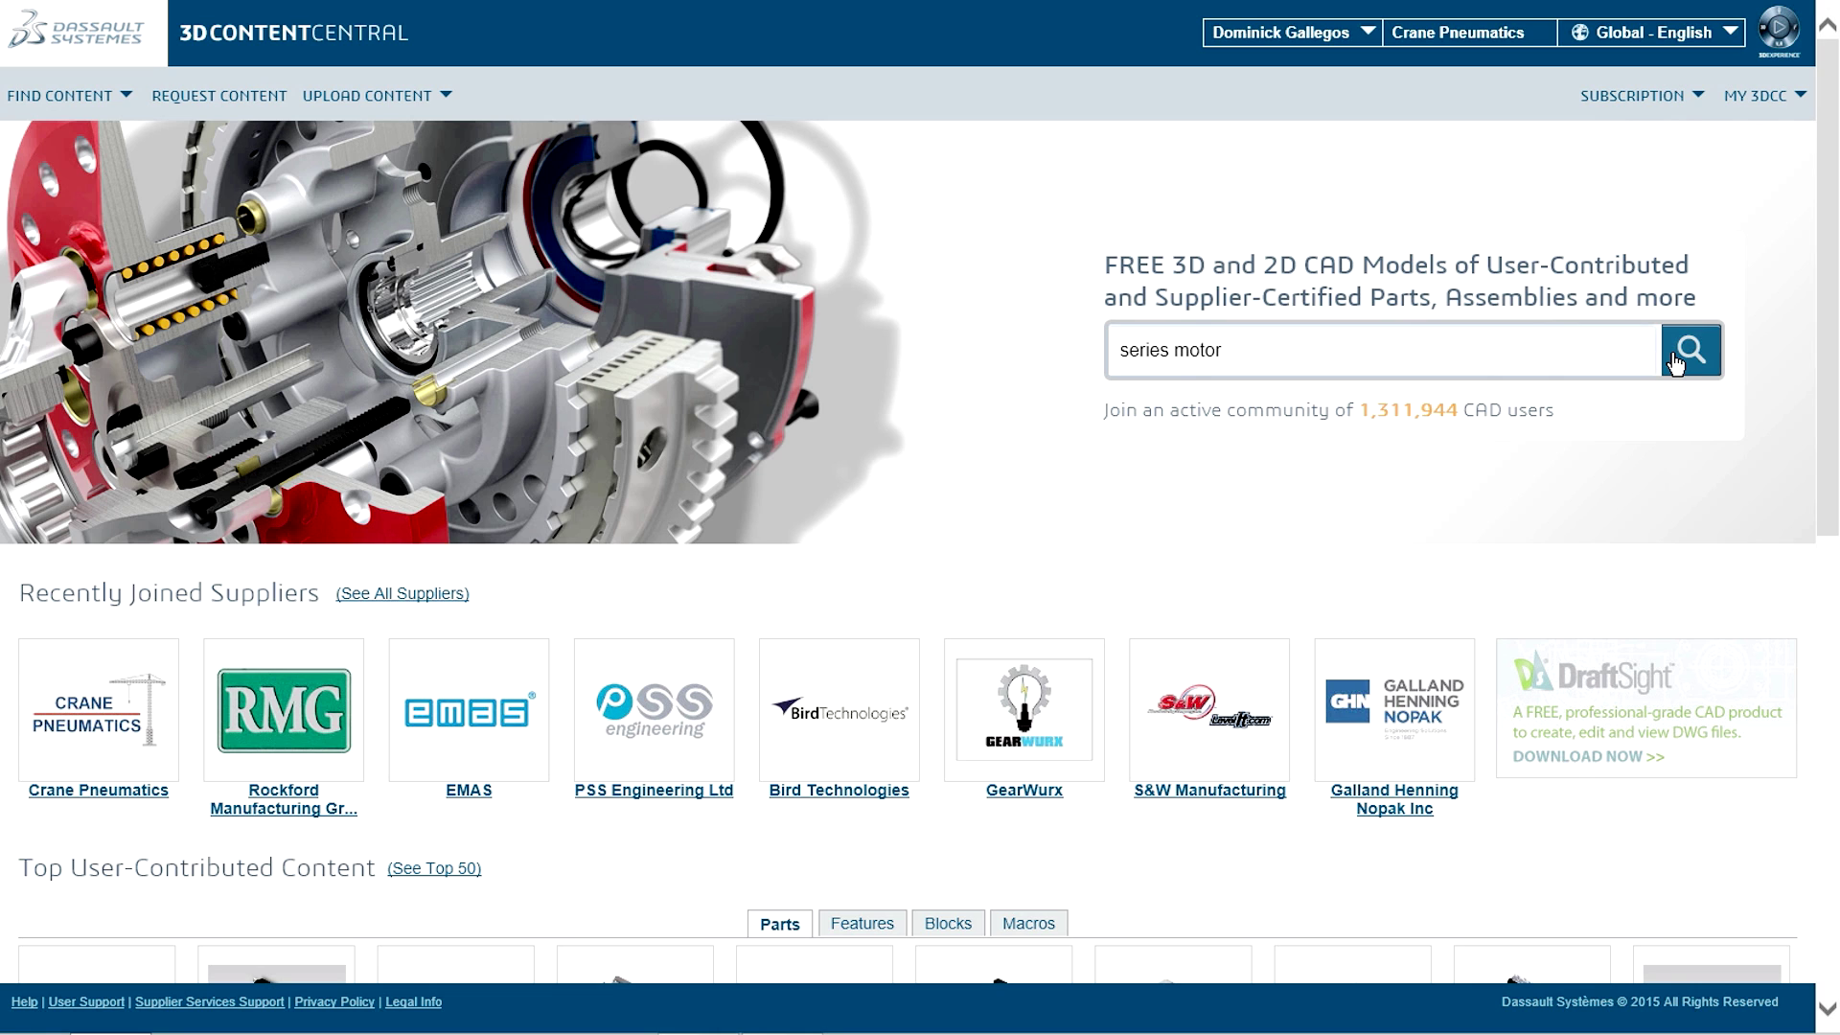
click(1677, 362)
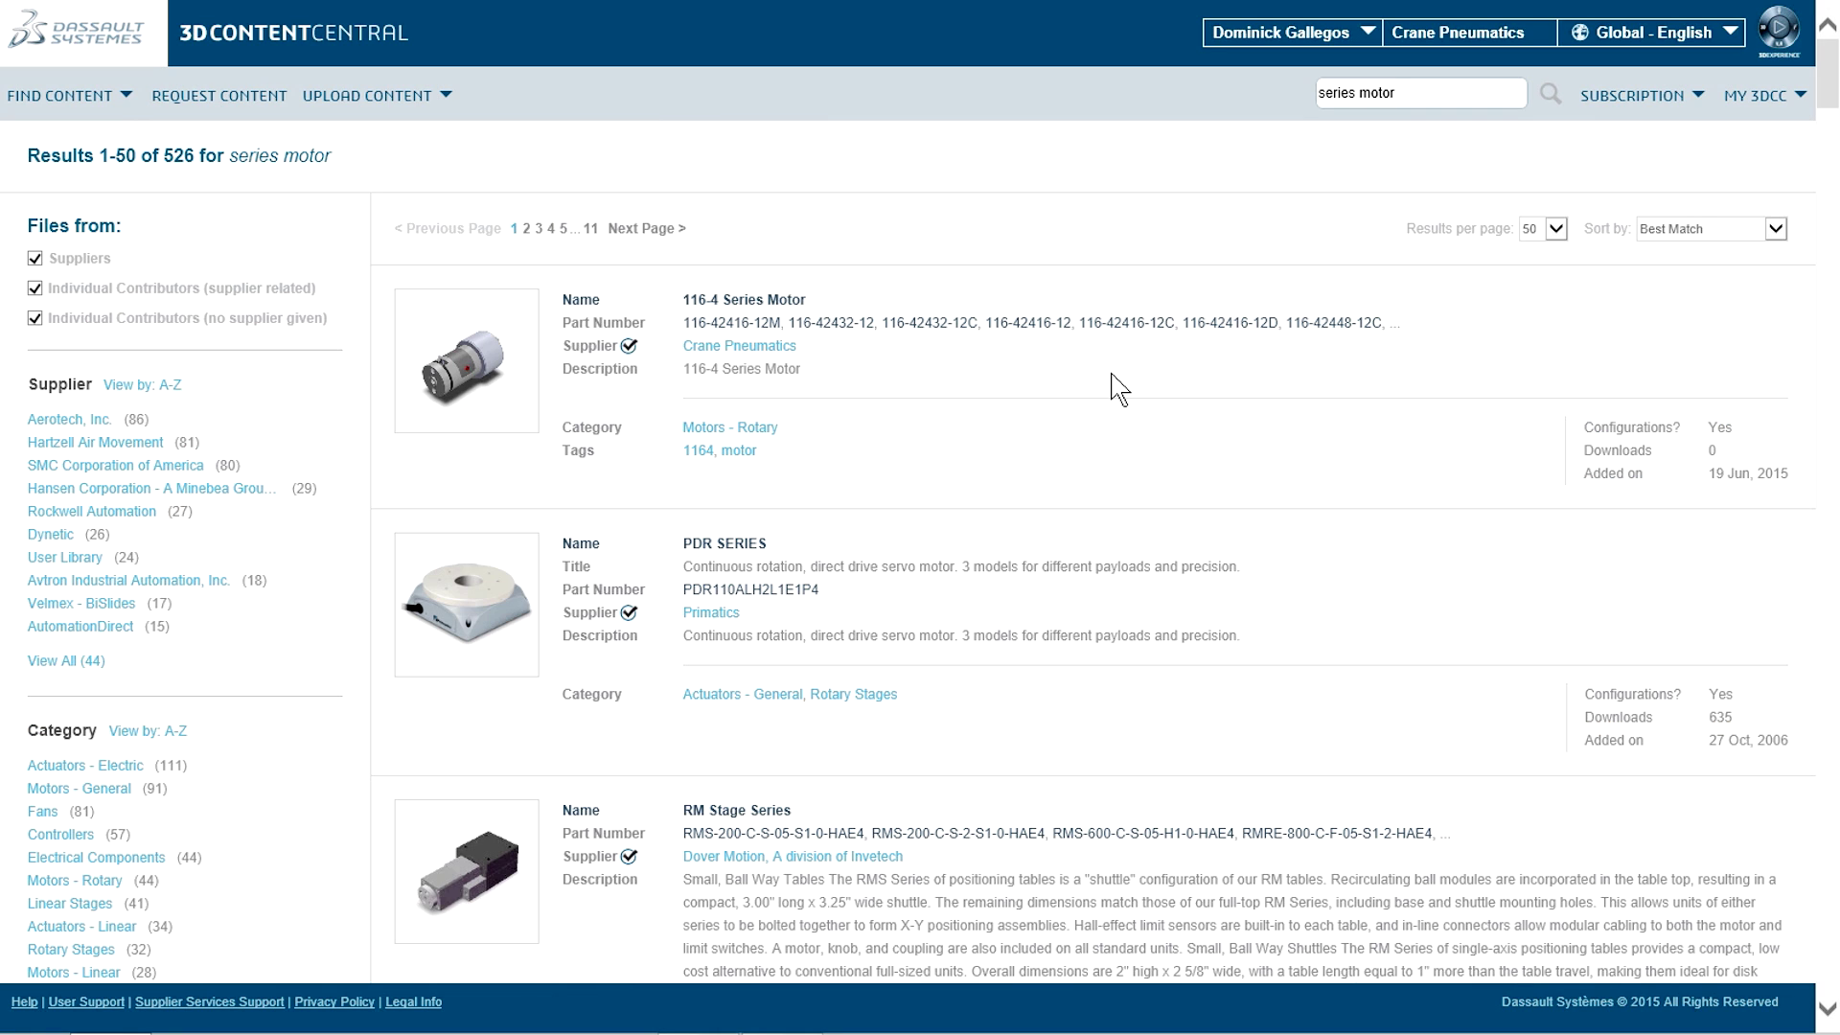
click(480, 386)
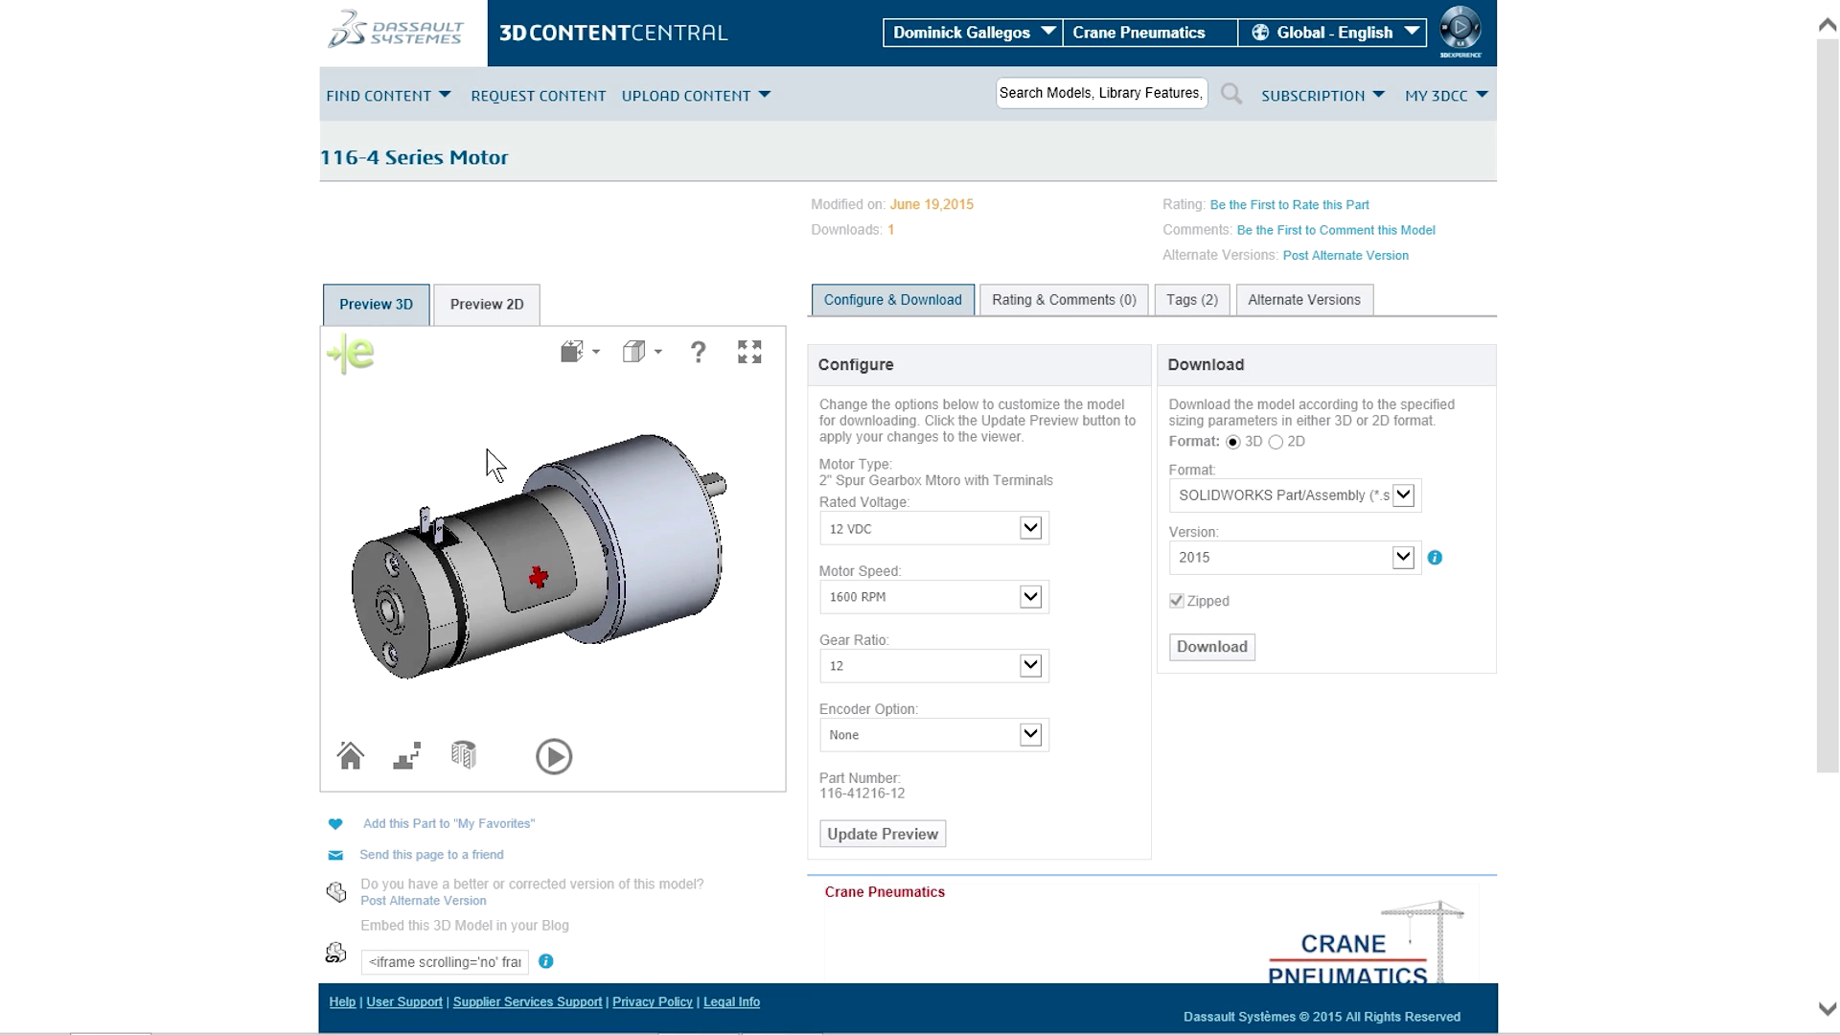
Configure 24 VDC, 3200 RPM, gear ratio 48 and 100-count encoder, refresh the preview and prepare the download
click(1032, 539)
click(1038, 544)
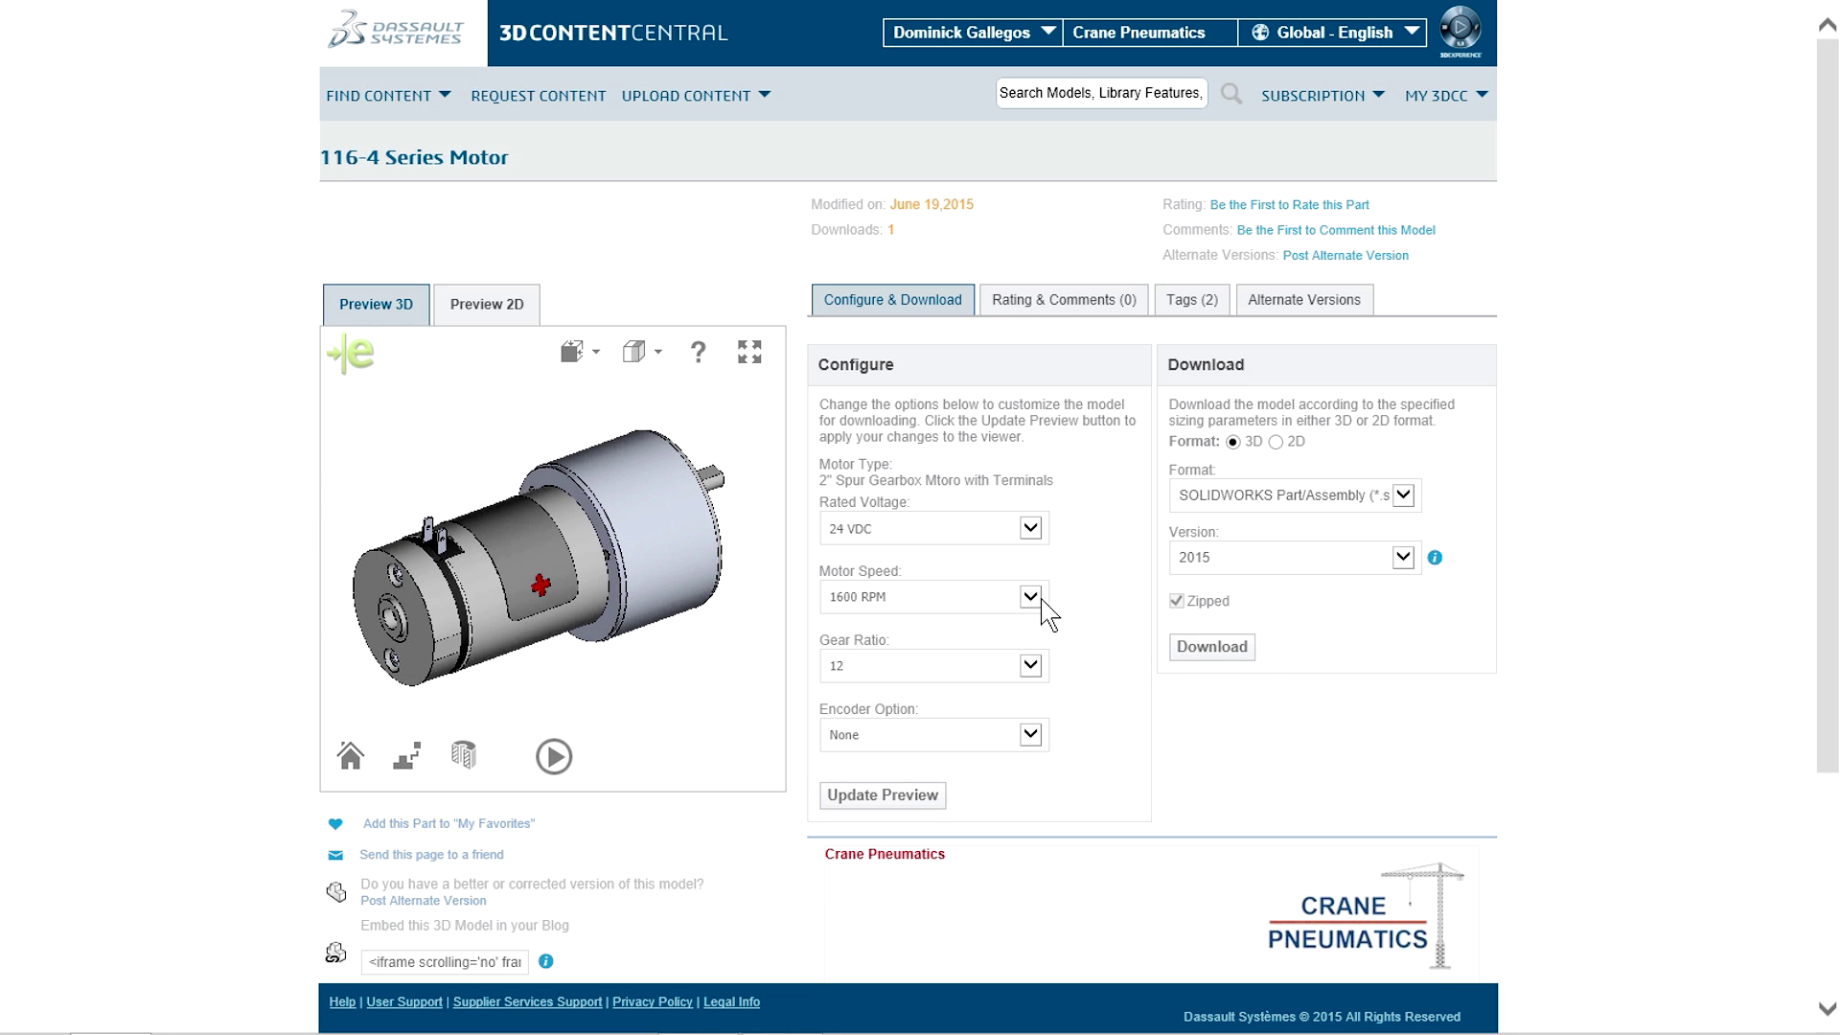
click(1031, 598)
click(1040, 629)
click(1030, 665)
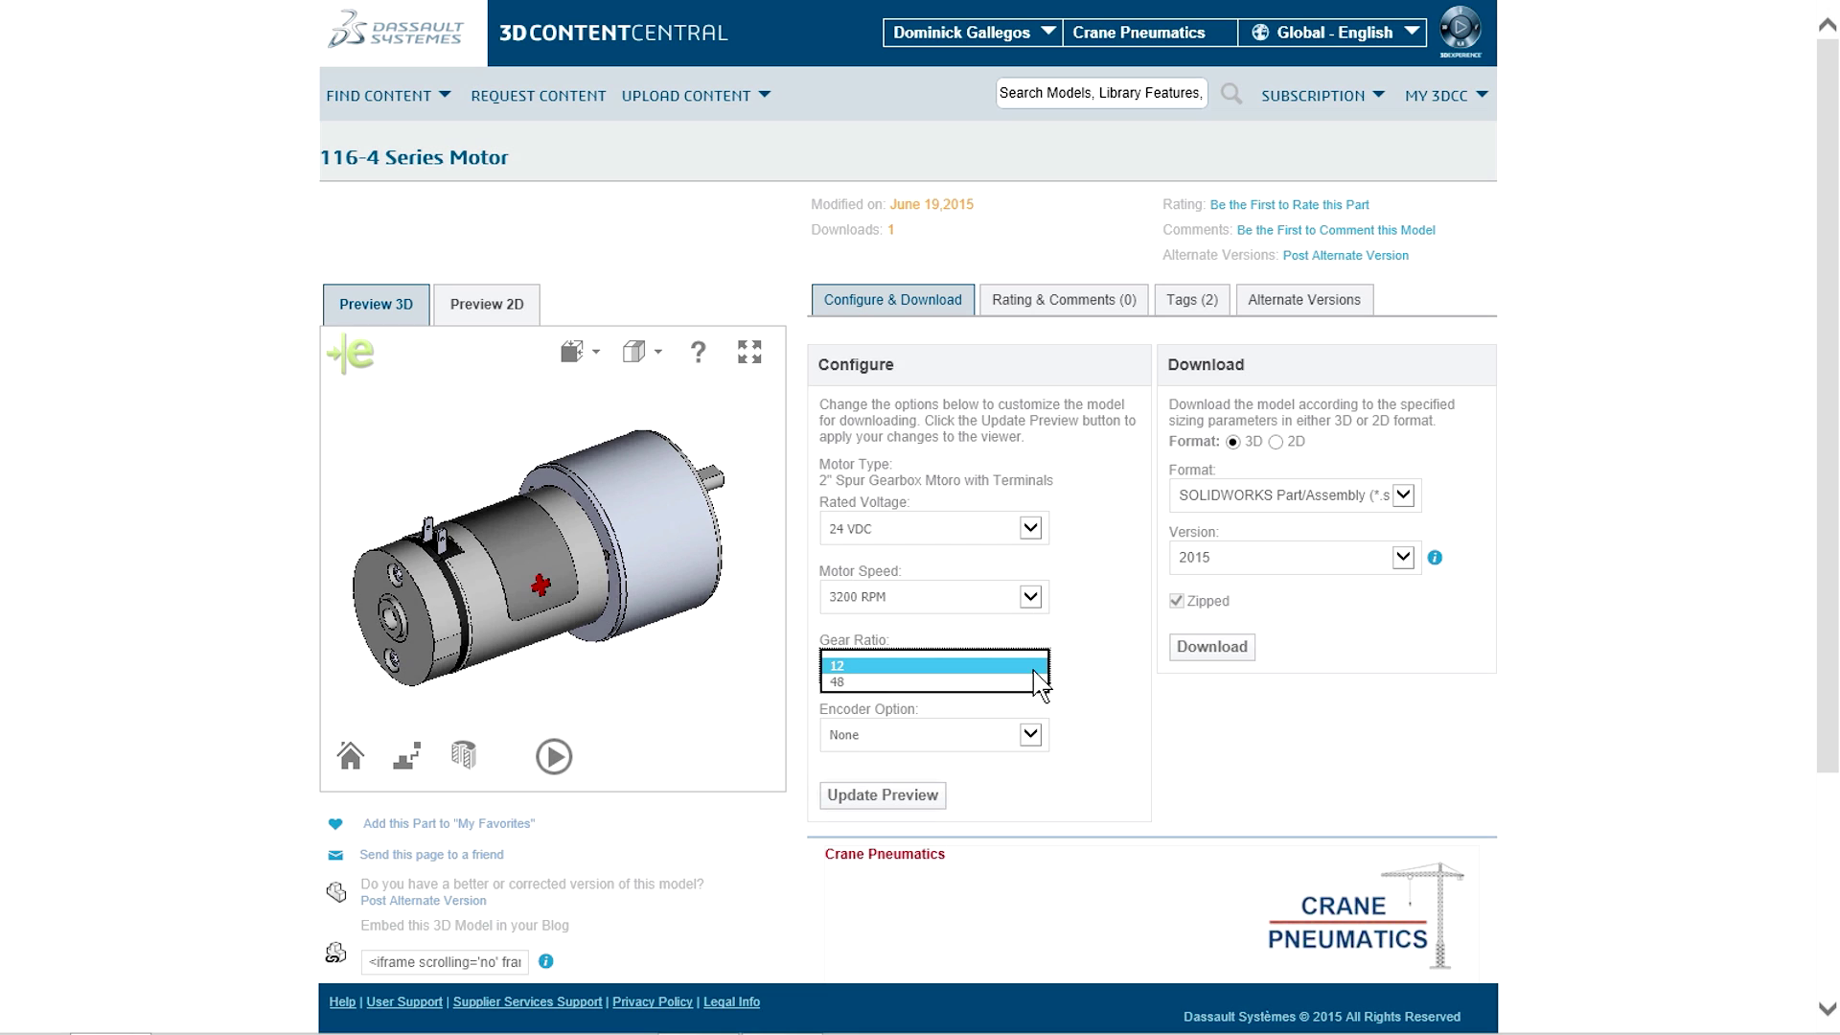
click(1035, 708)
click(1037, 736)
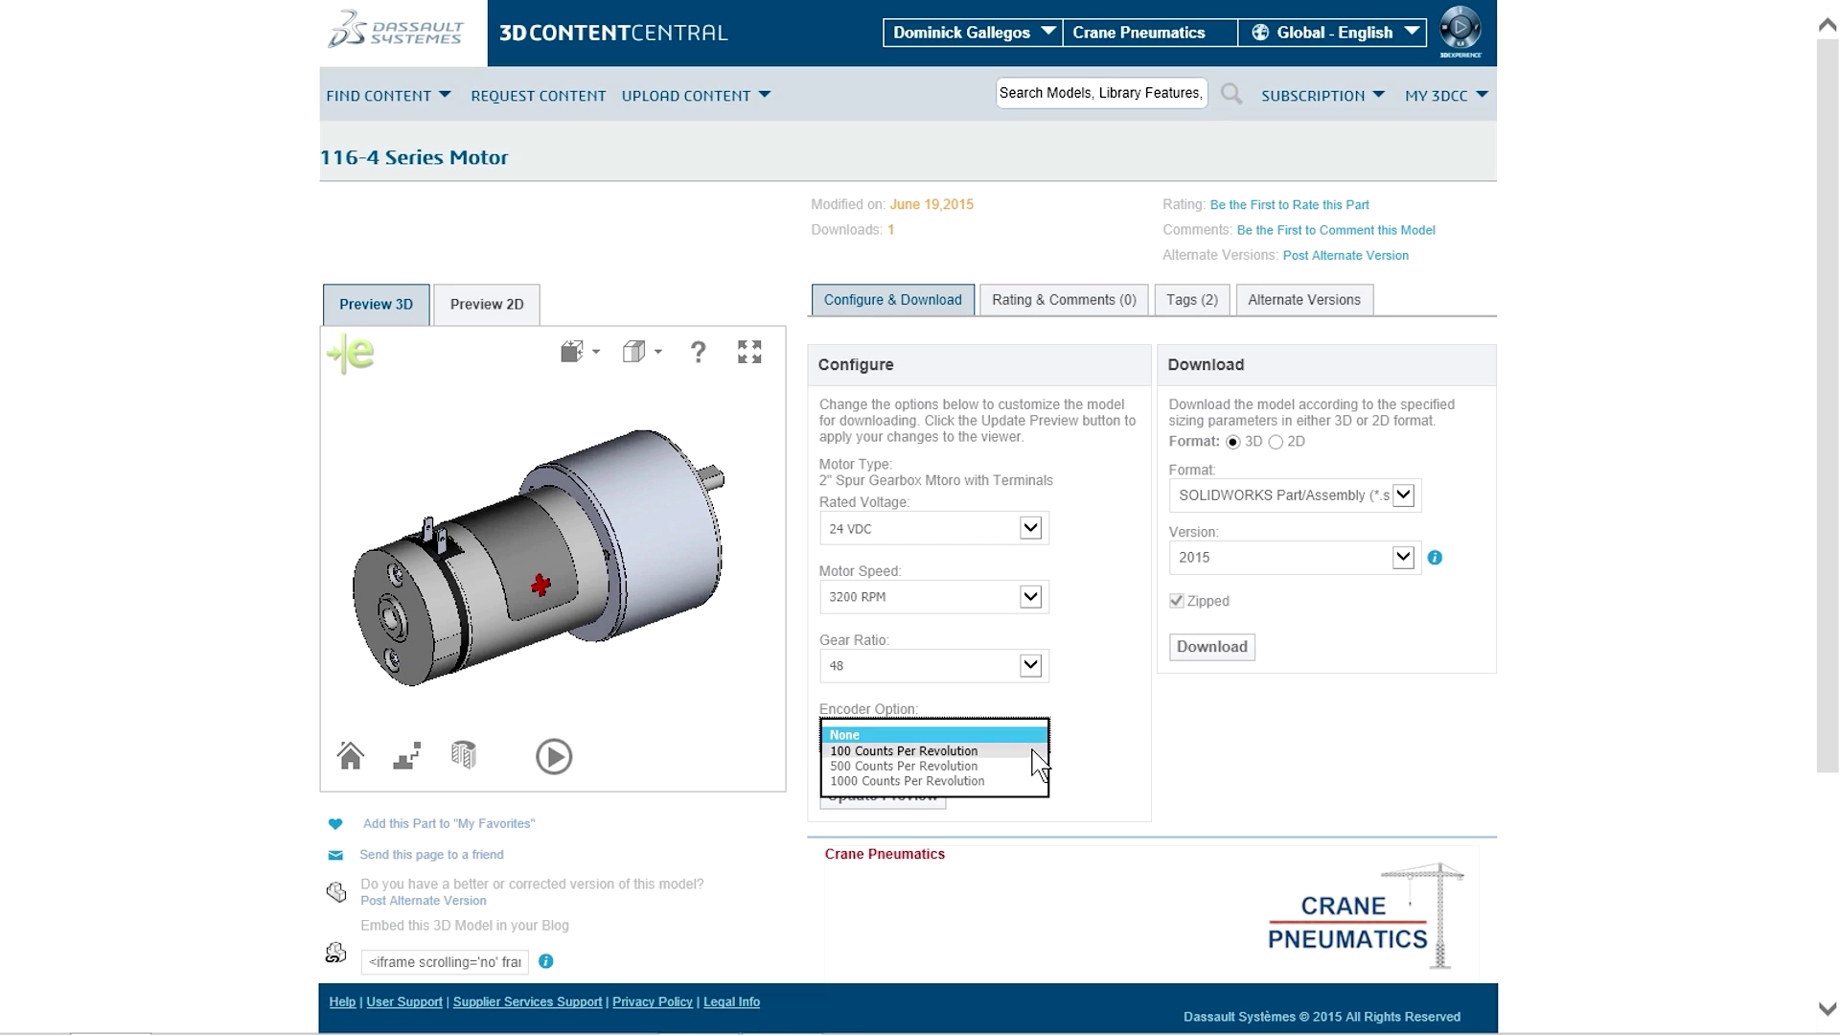
click(1006, 751)
click(930, 799)
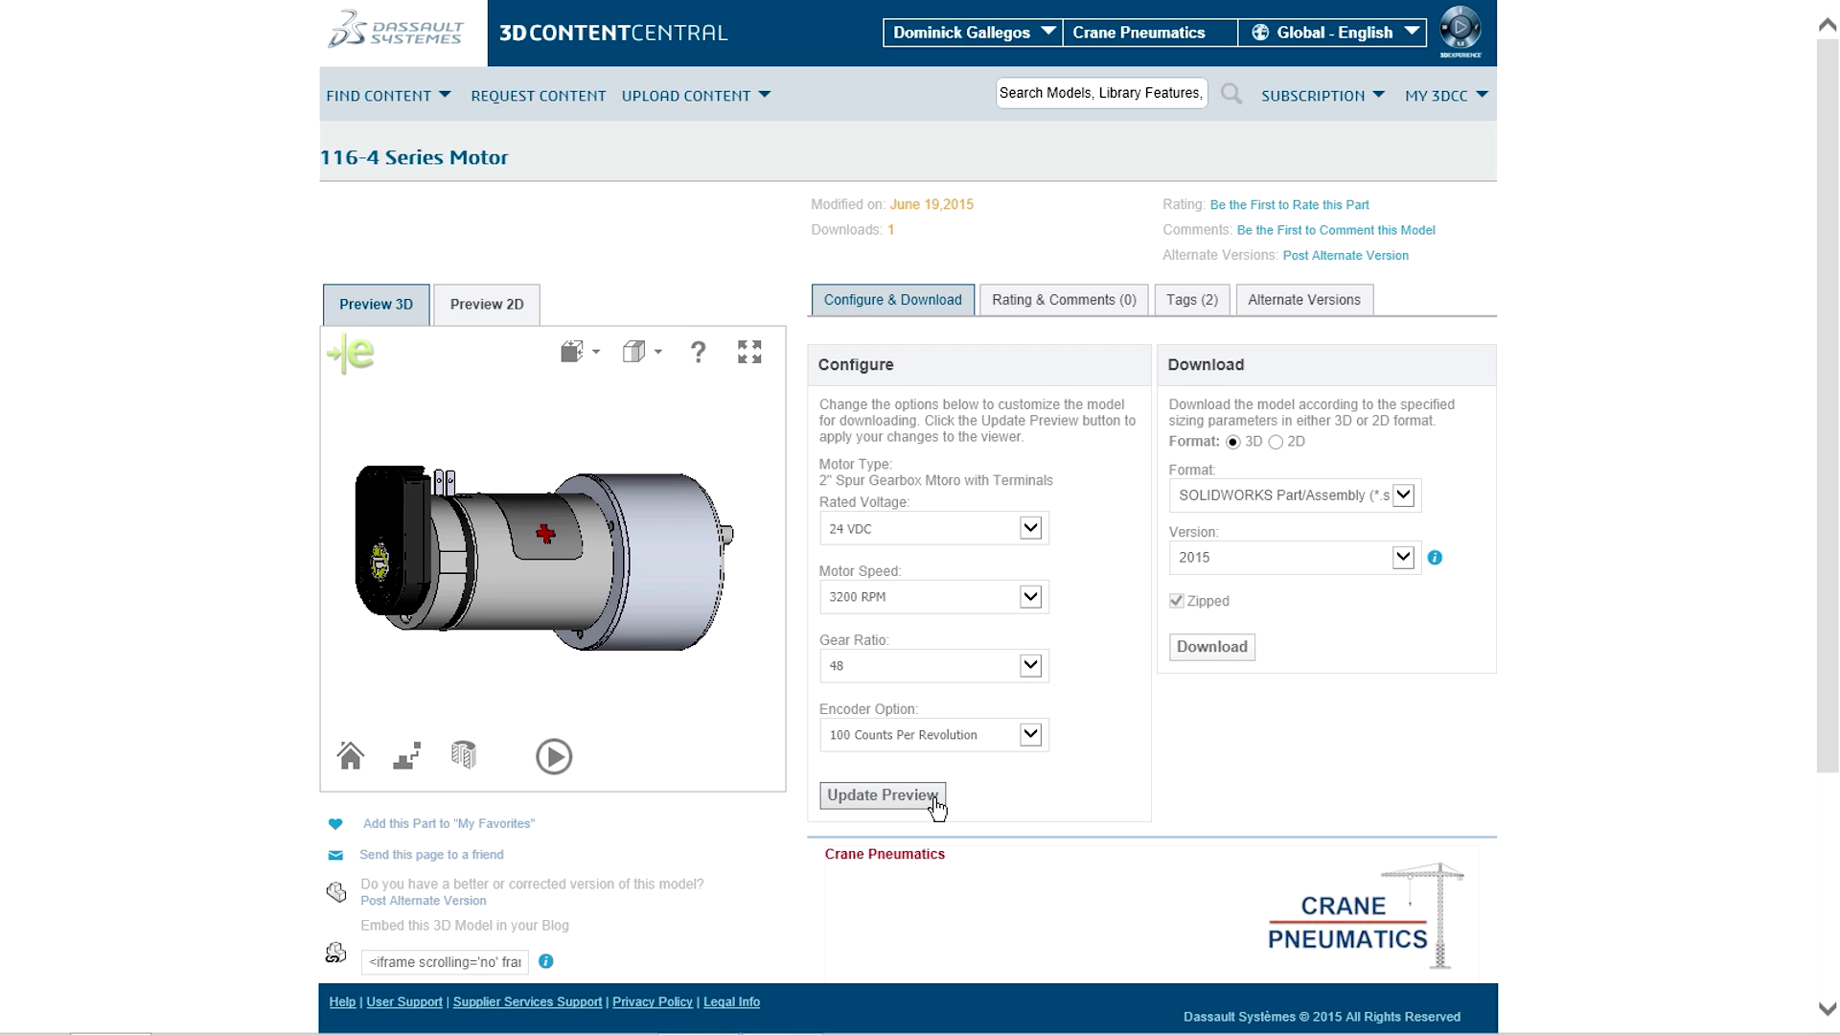
click(1242, 652)
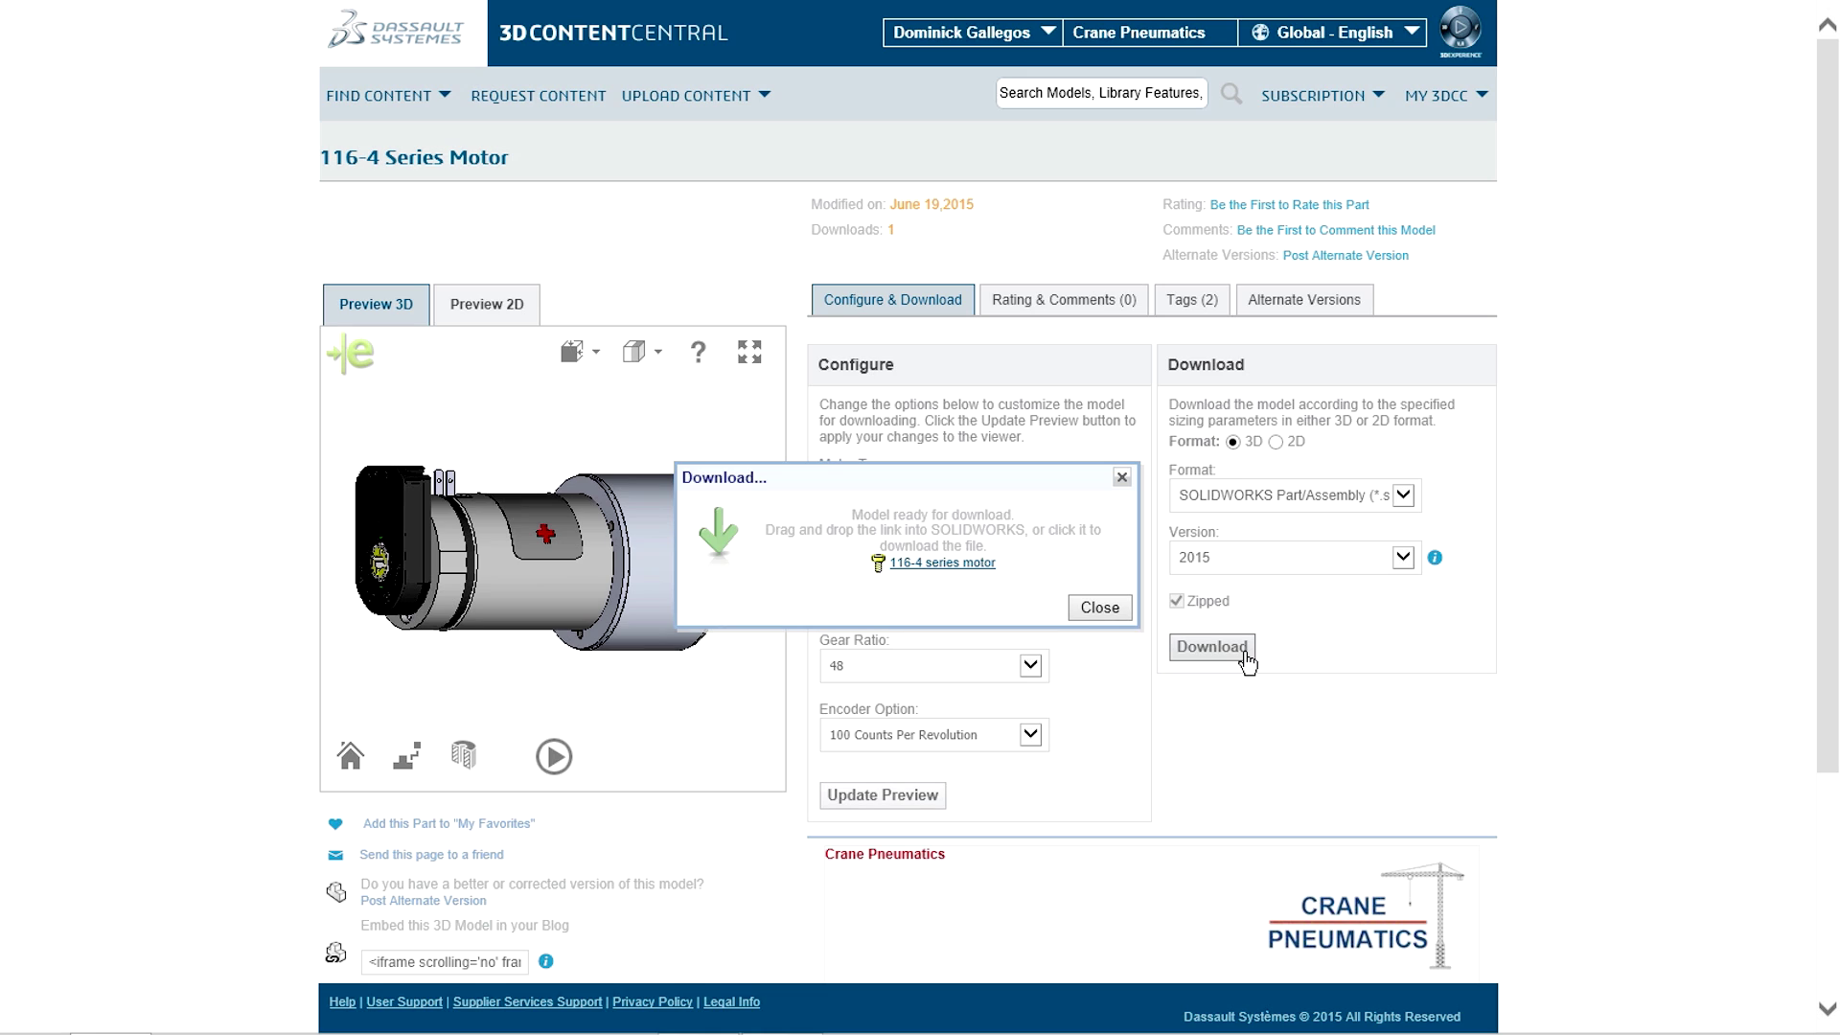
drag(989, 569, 197, 805)
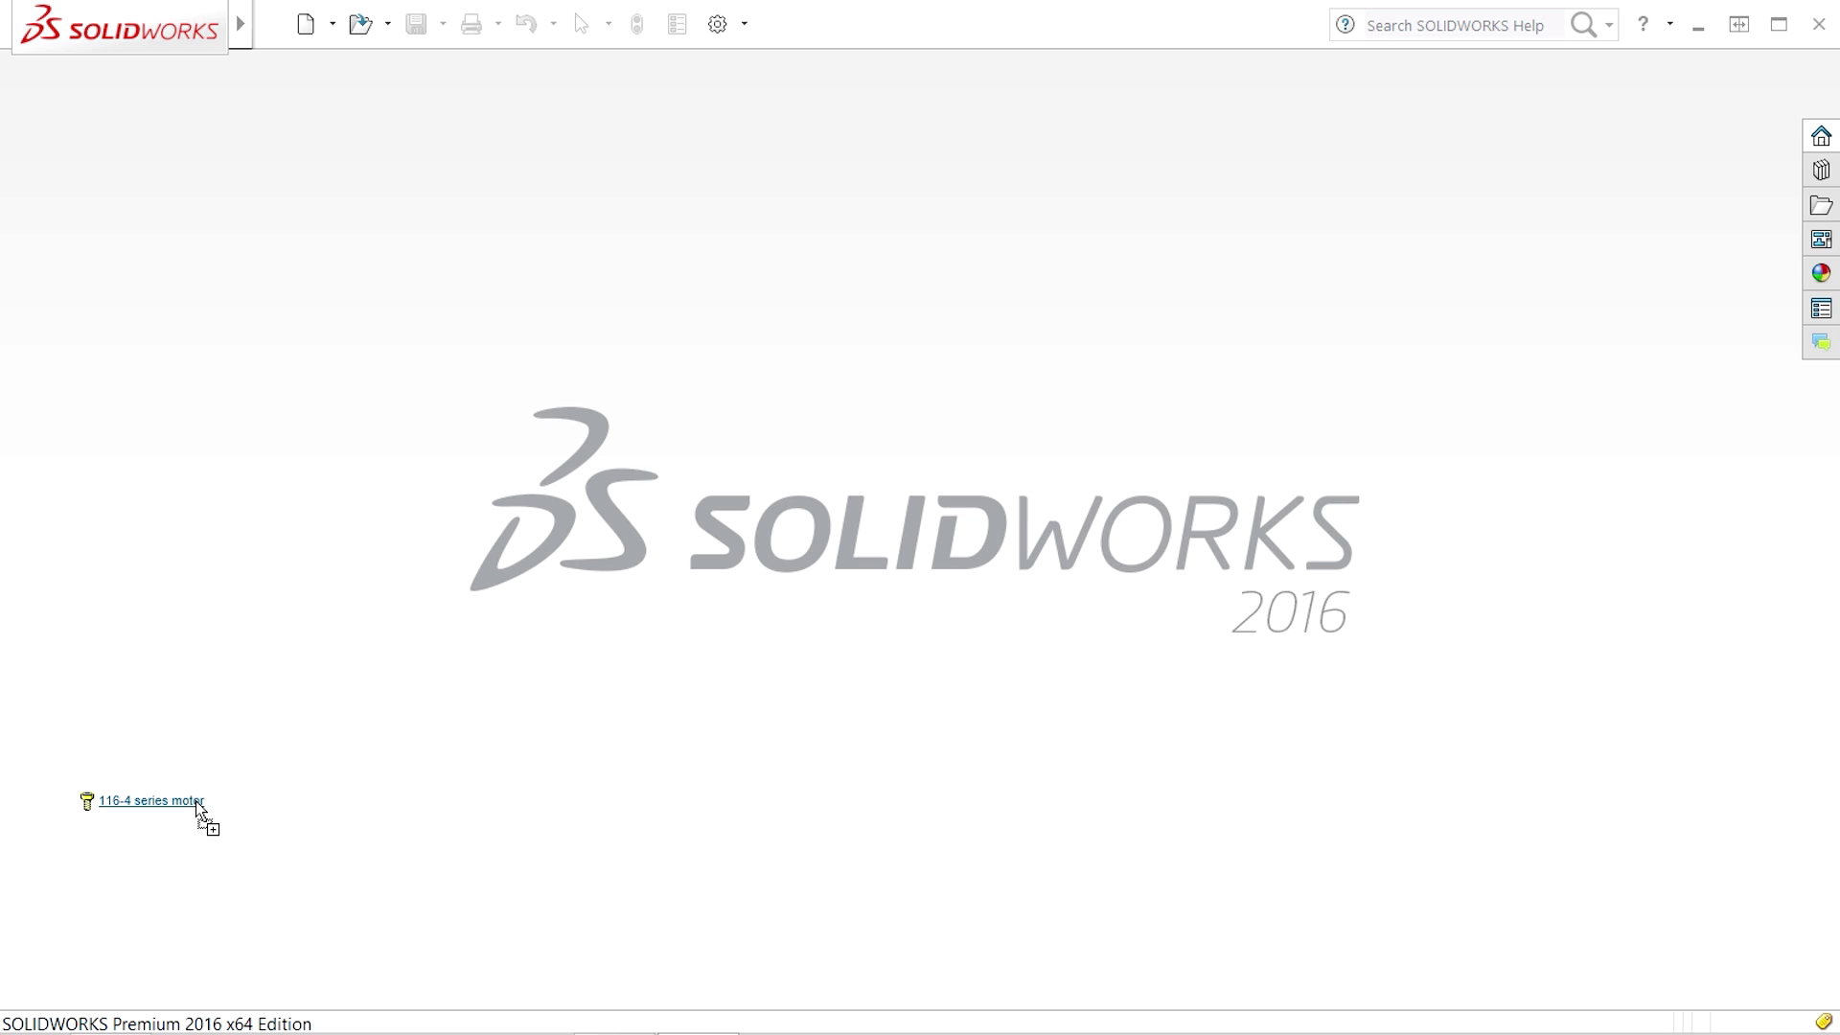
drag(195, 801, 196, 802)
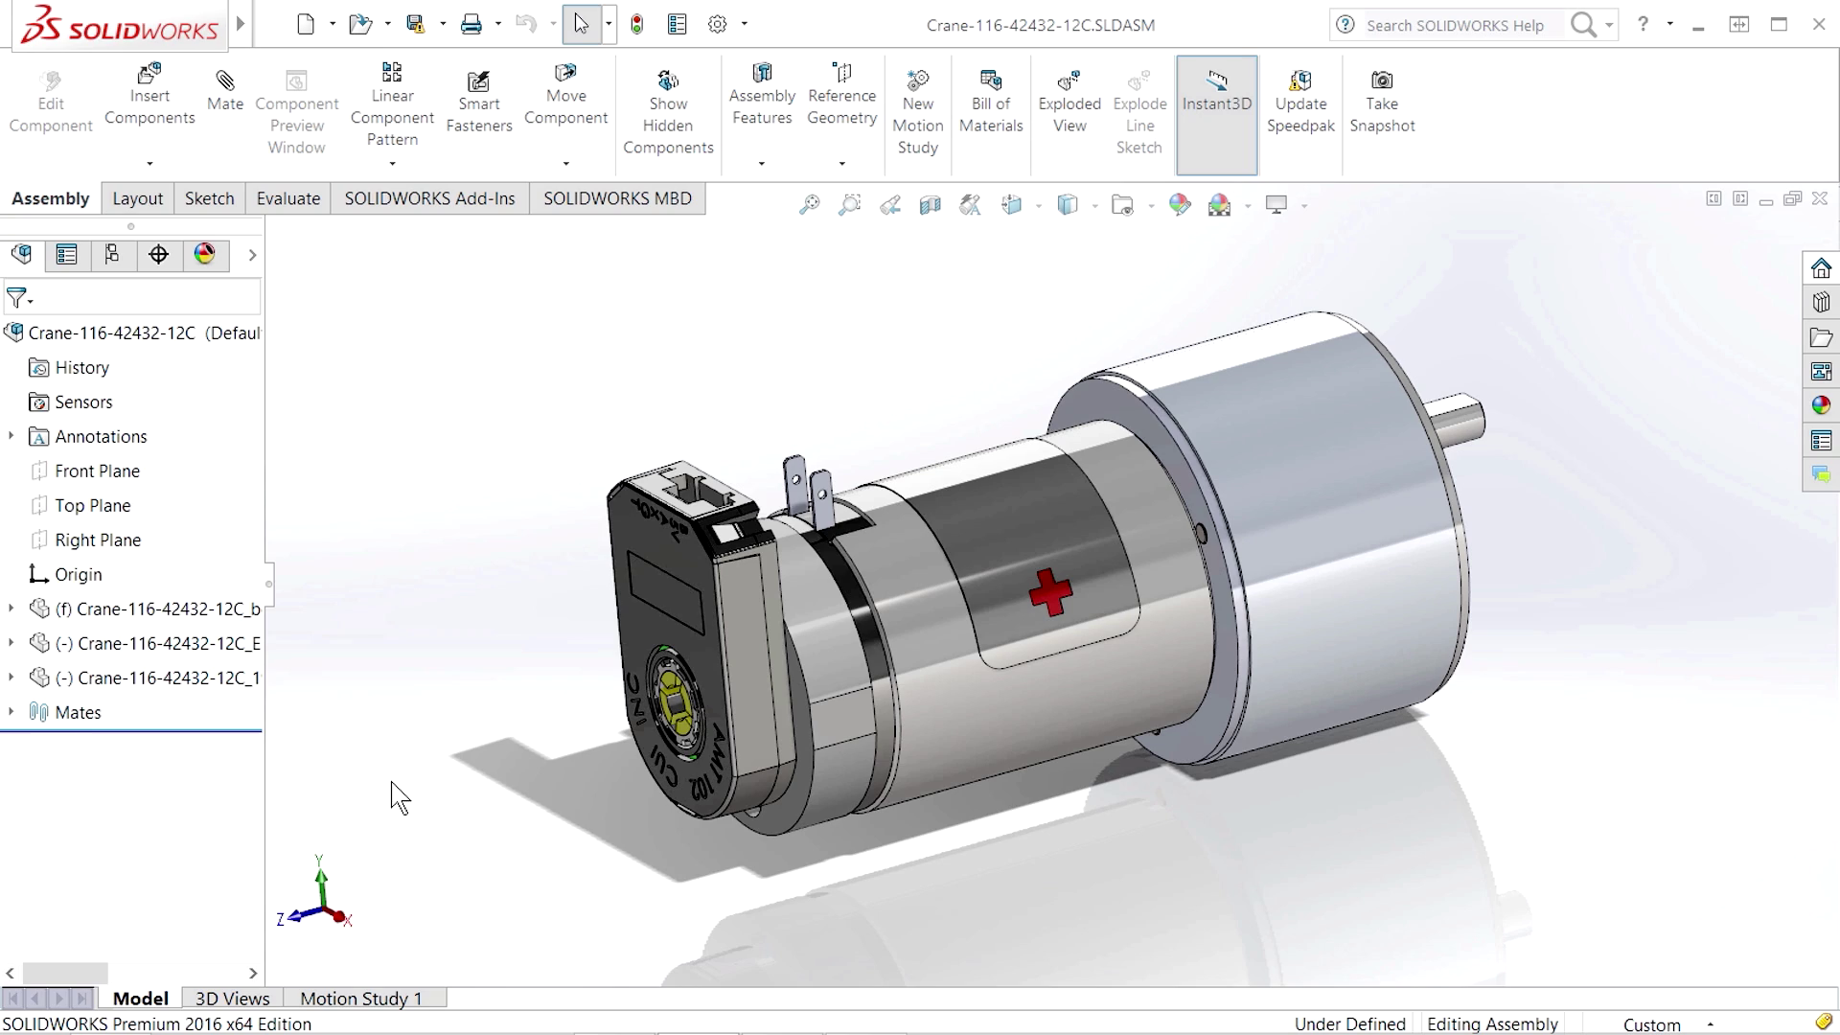
middle_drag(399, 798, 407, 845)
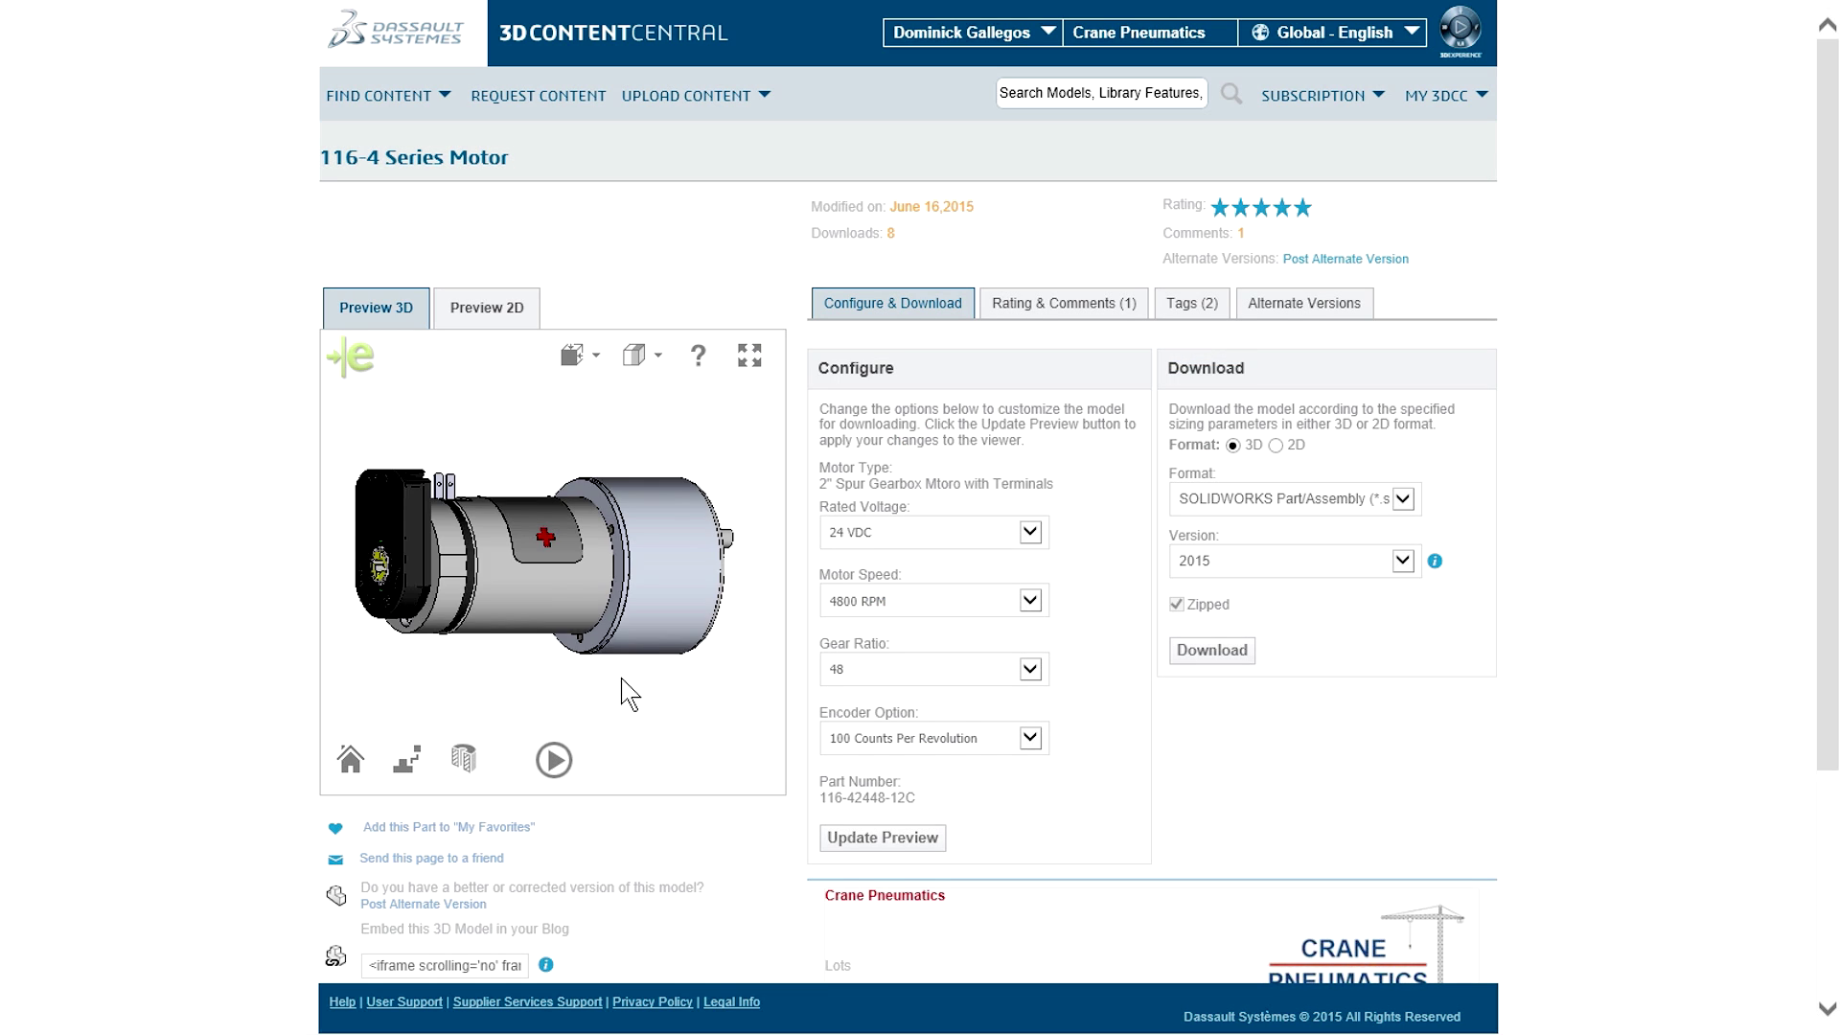
Set the Hansen Series 116-4 motor to 24 VDC, 4800 RPM, ratio 48 and encoder 1000
drag(630, 693, 676, 754)
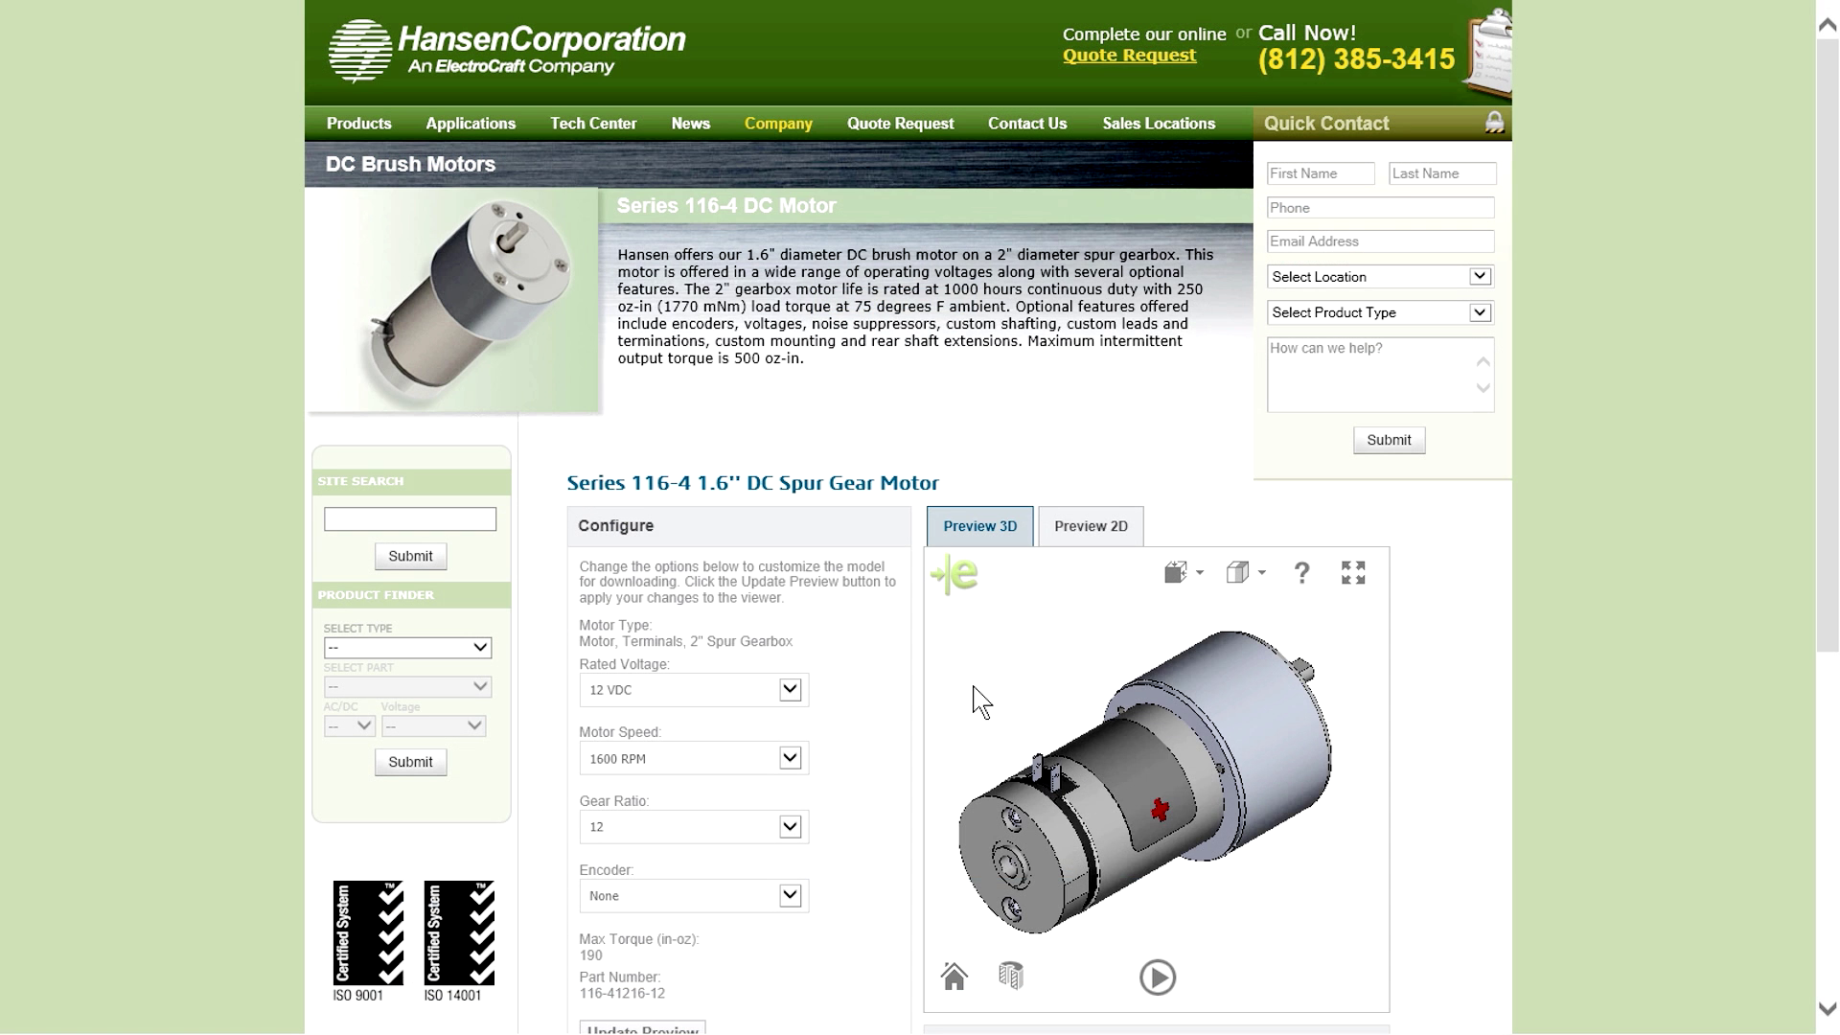
drag(974, 733, 997, 676)
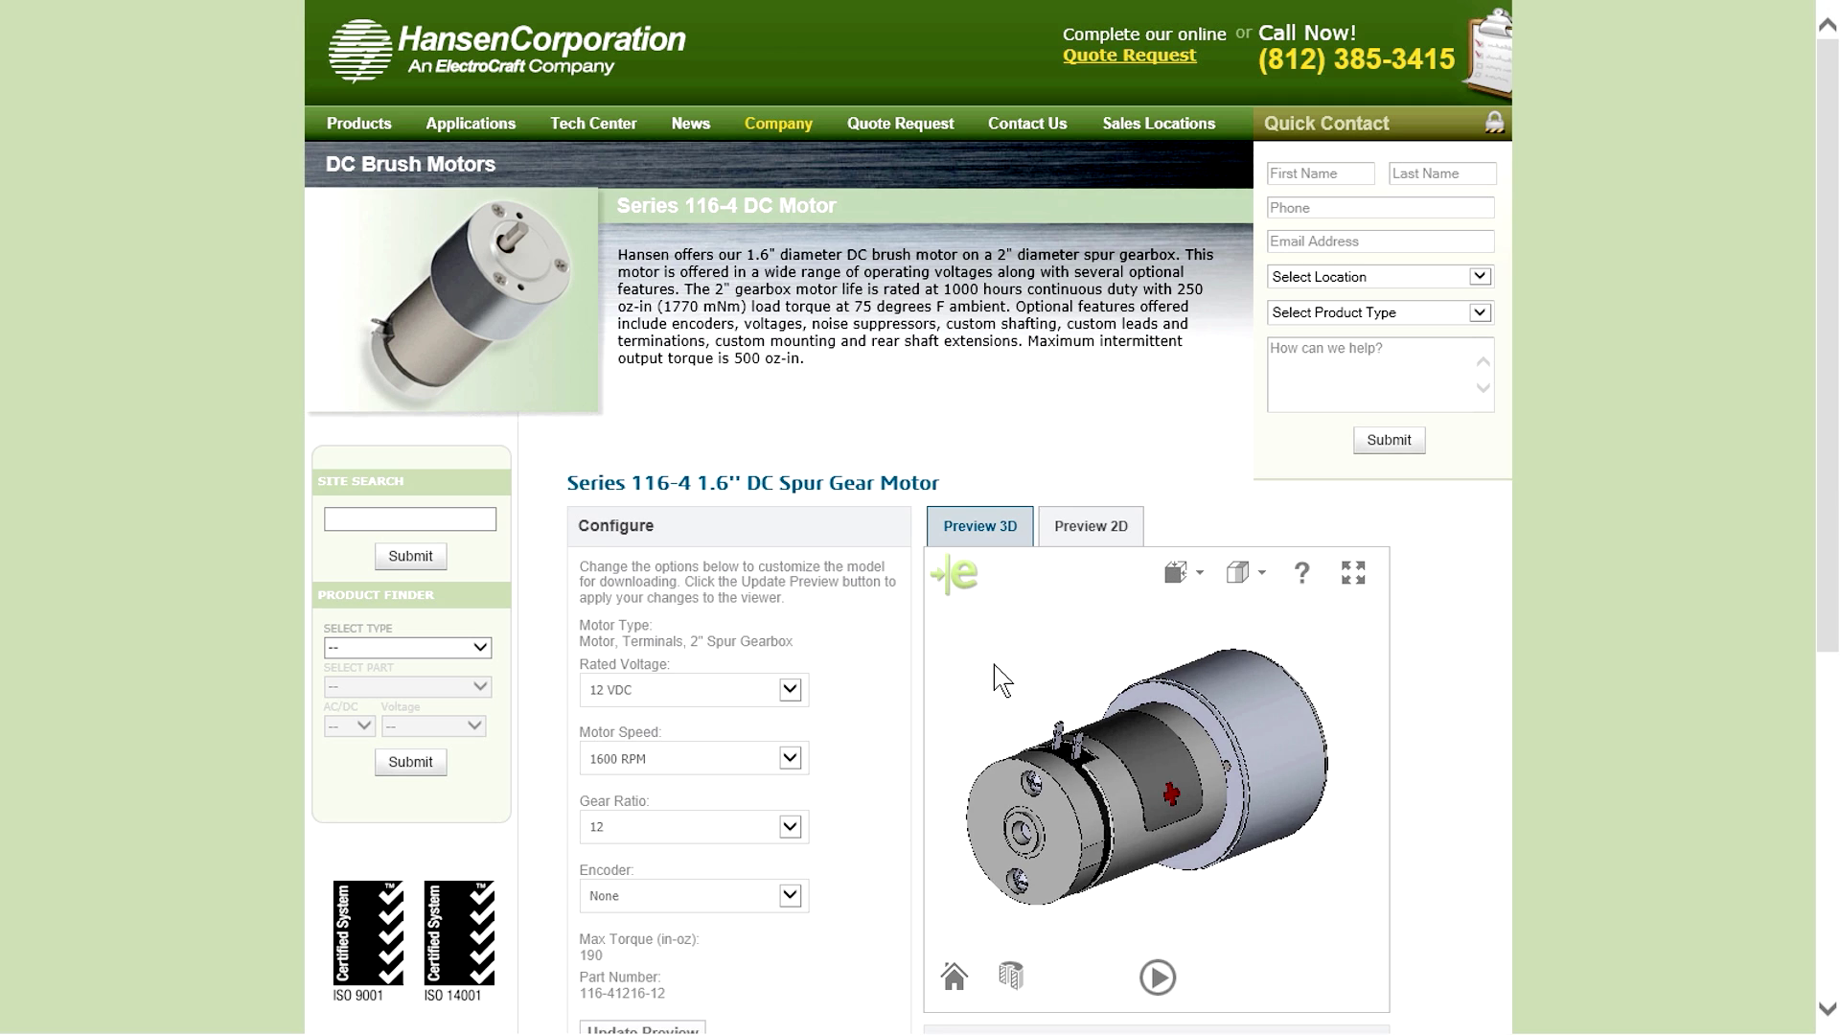
click(792, 692)
click(798, 717)
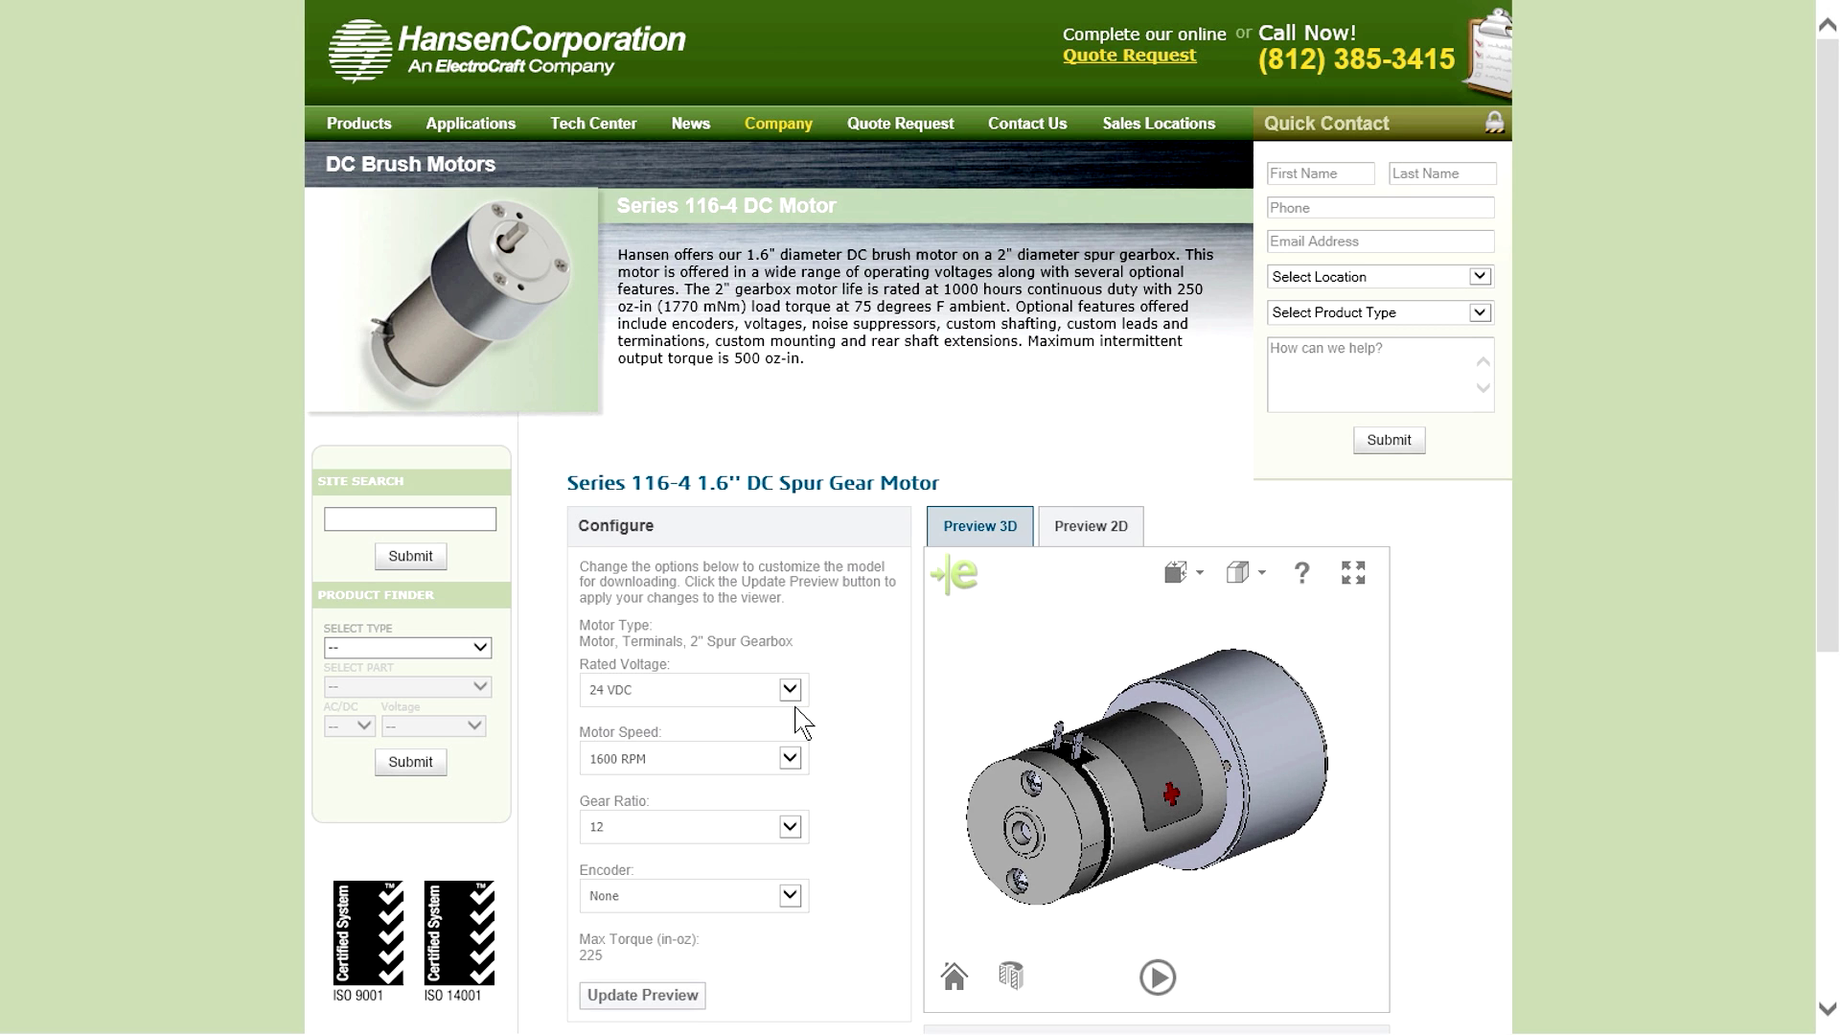
click(789, 758)
click(783, 786)
click(789, 826)
click(786, 853)
click(790, 896)
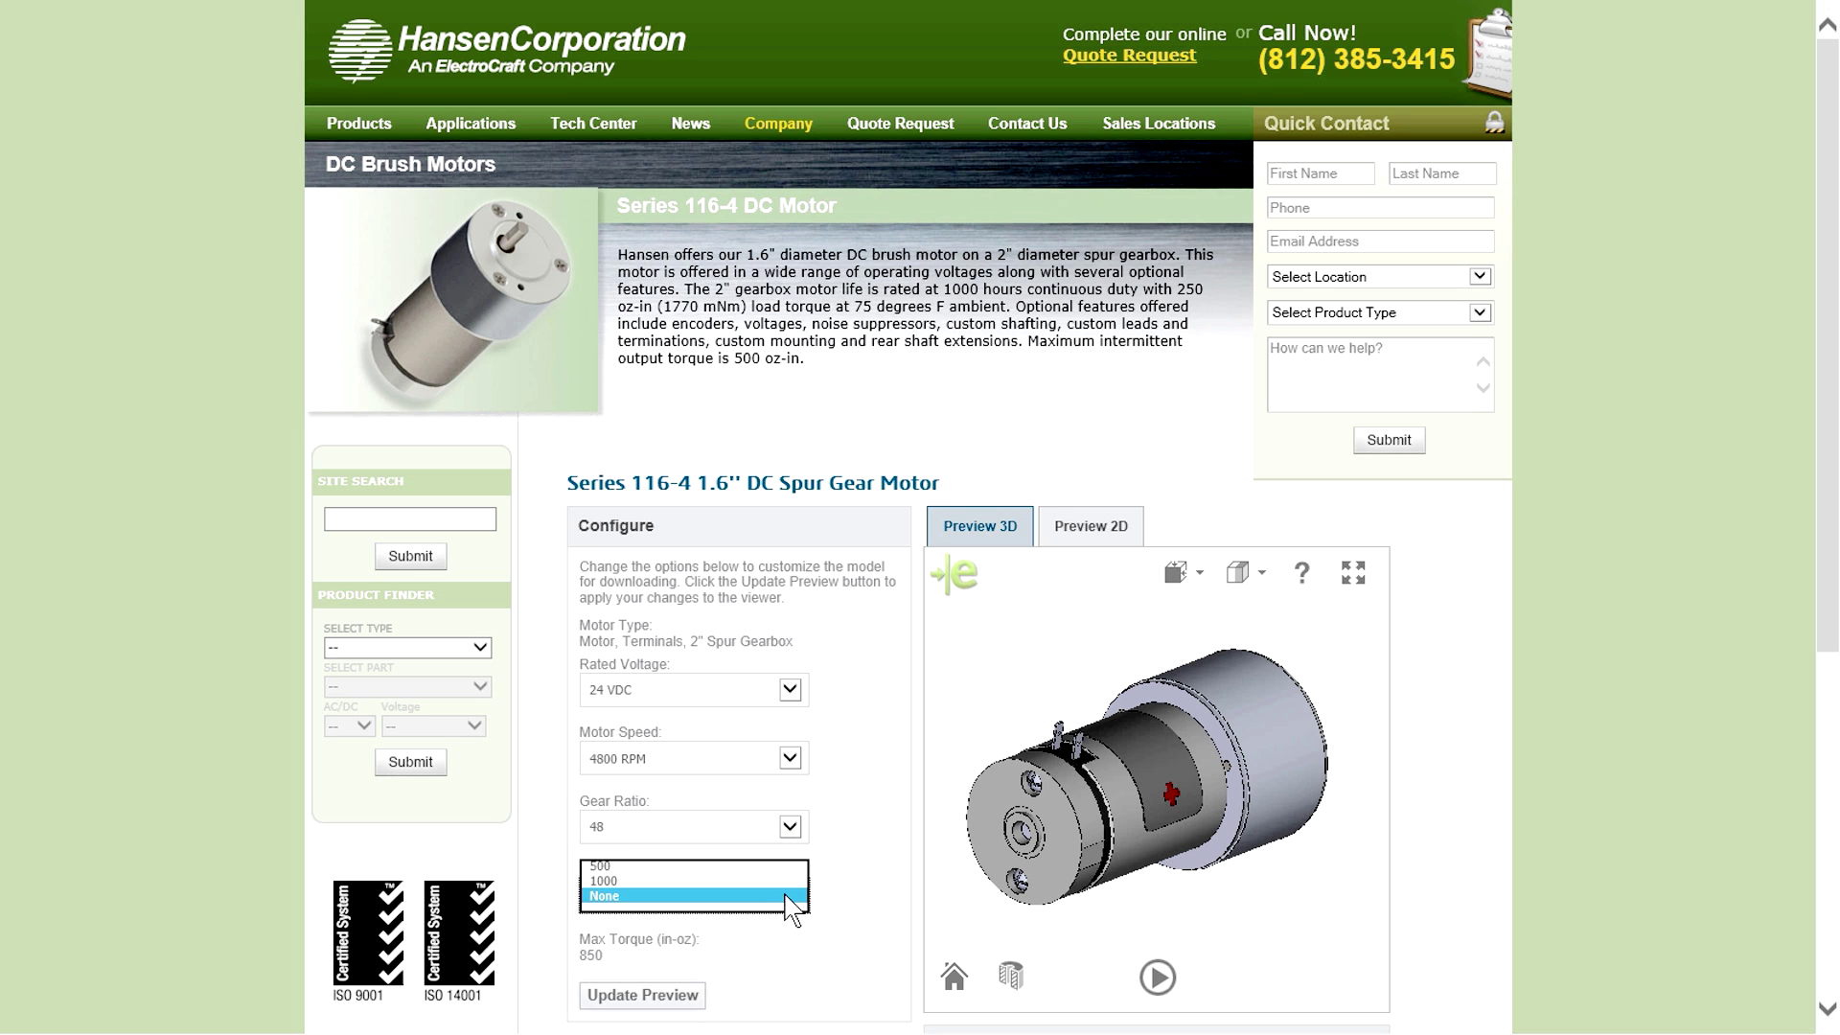
click(786, 881)
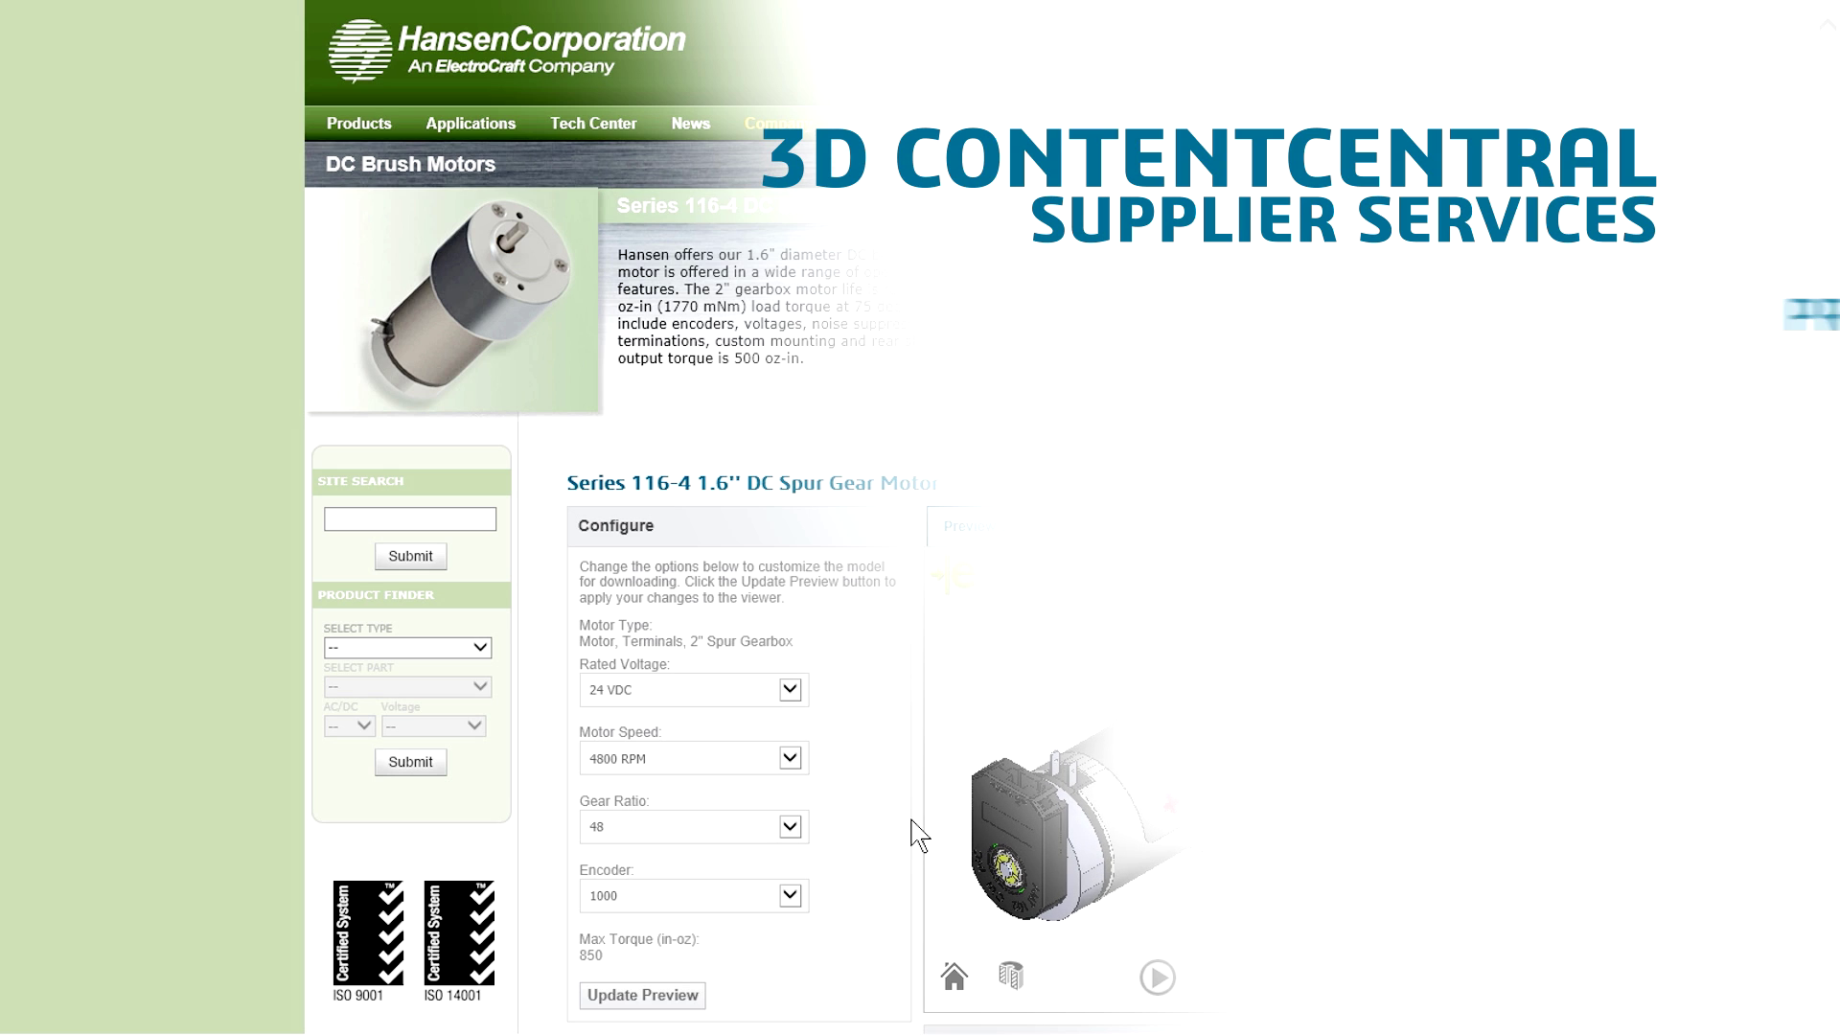
drag(997, 805, 1070, 659)
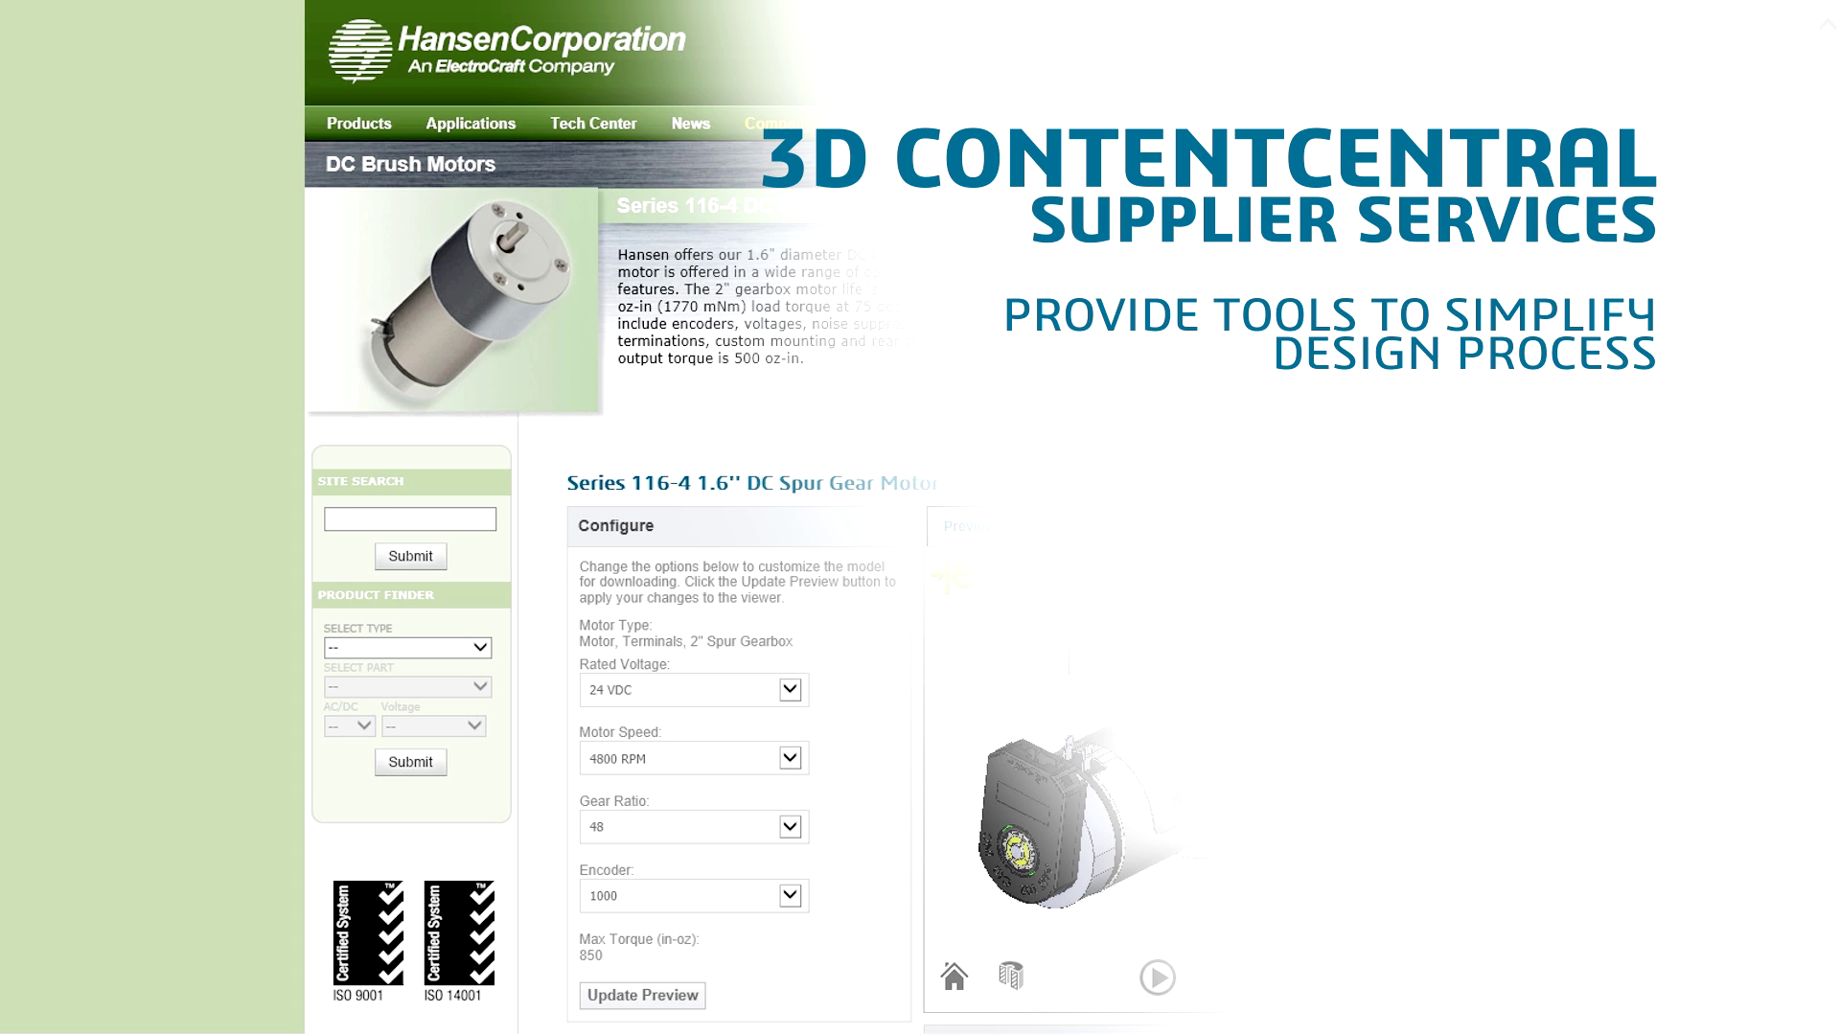